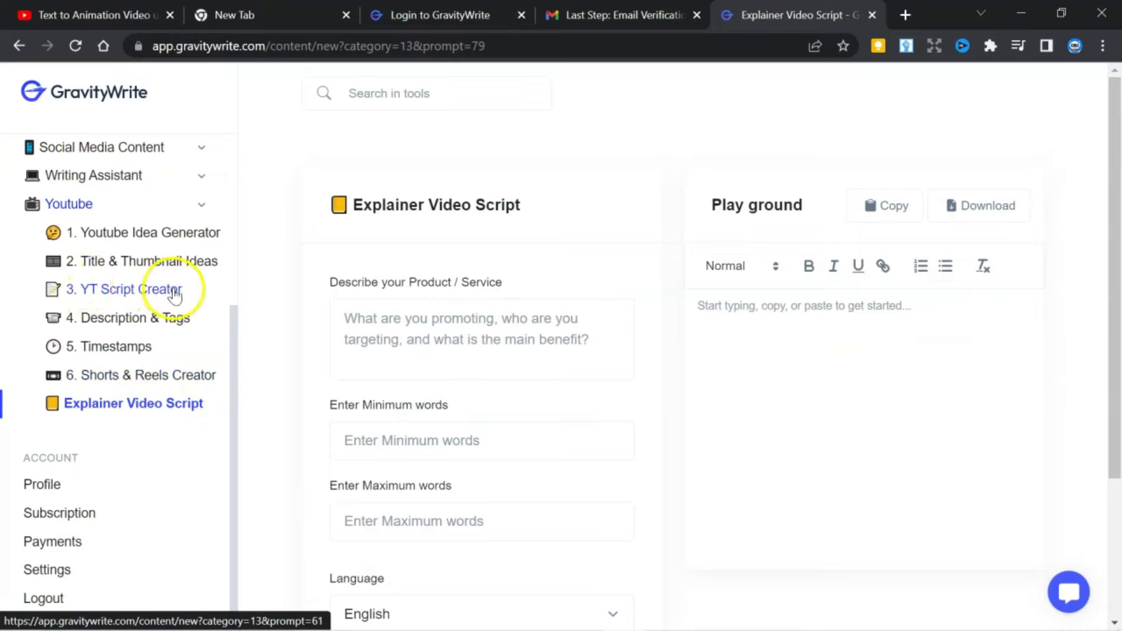
# Open the YT Script Creator and enter "What is Marketing and its functions" as the video title
pyautogui.click(118, 290)
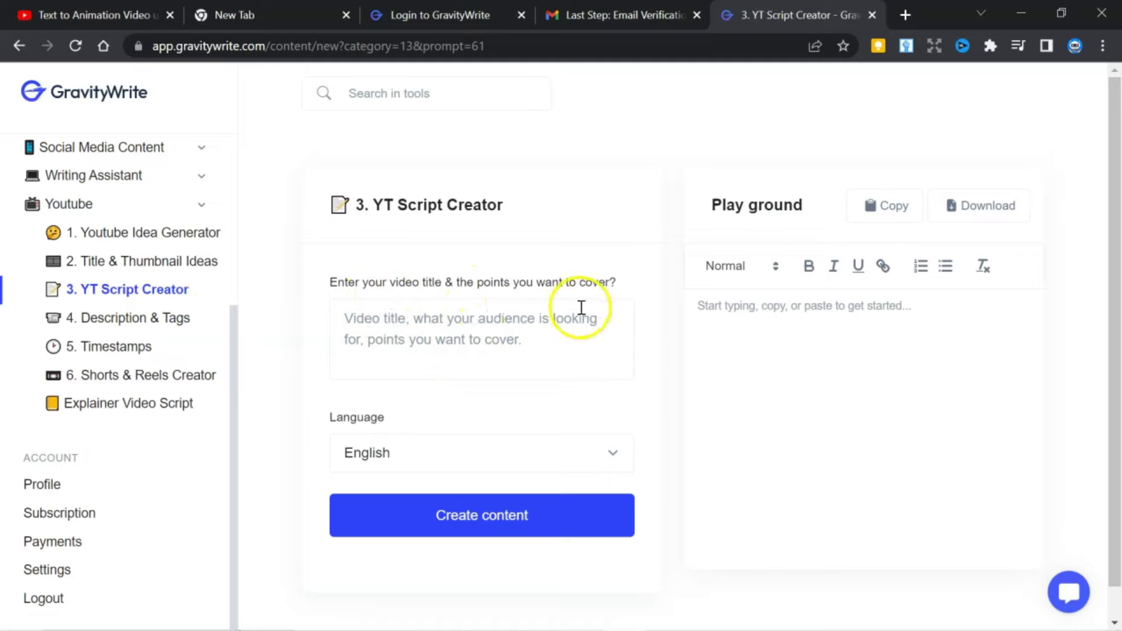
pyautogui.click(526, 326)
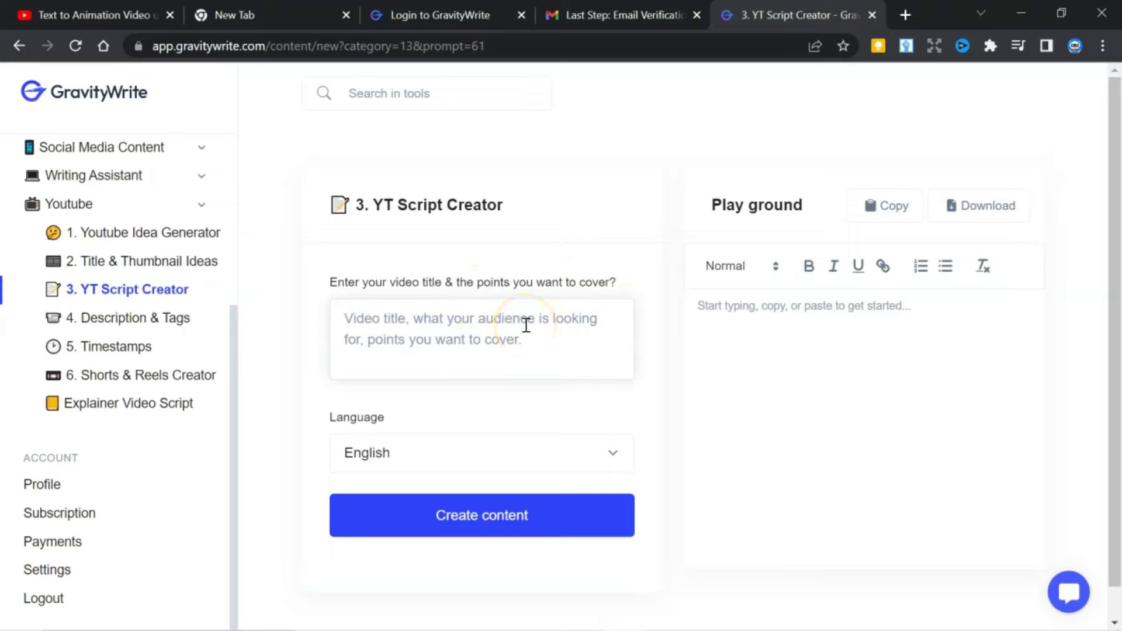
pyautogui.write('What is Marketing and its functions')
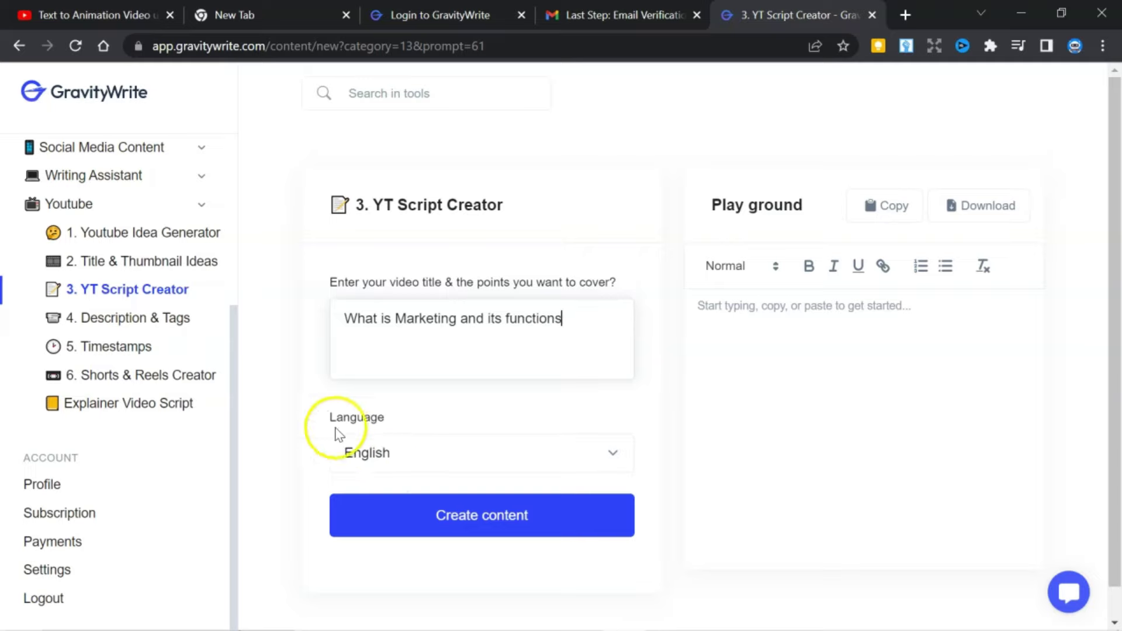
# Keep English as the script language, generate the video script and read it through to the outro
pyautogui.click(614, 450)
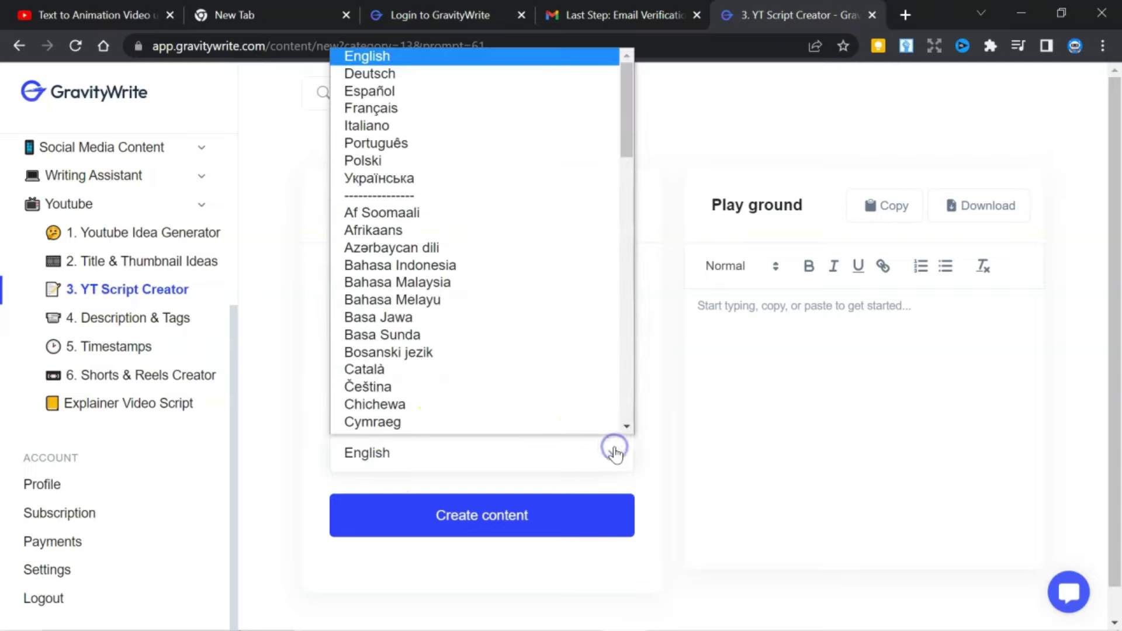
pyautogui.scroll(1, 480, 199)
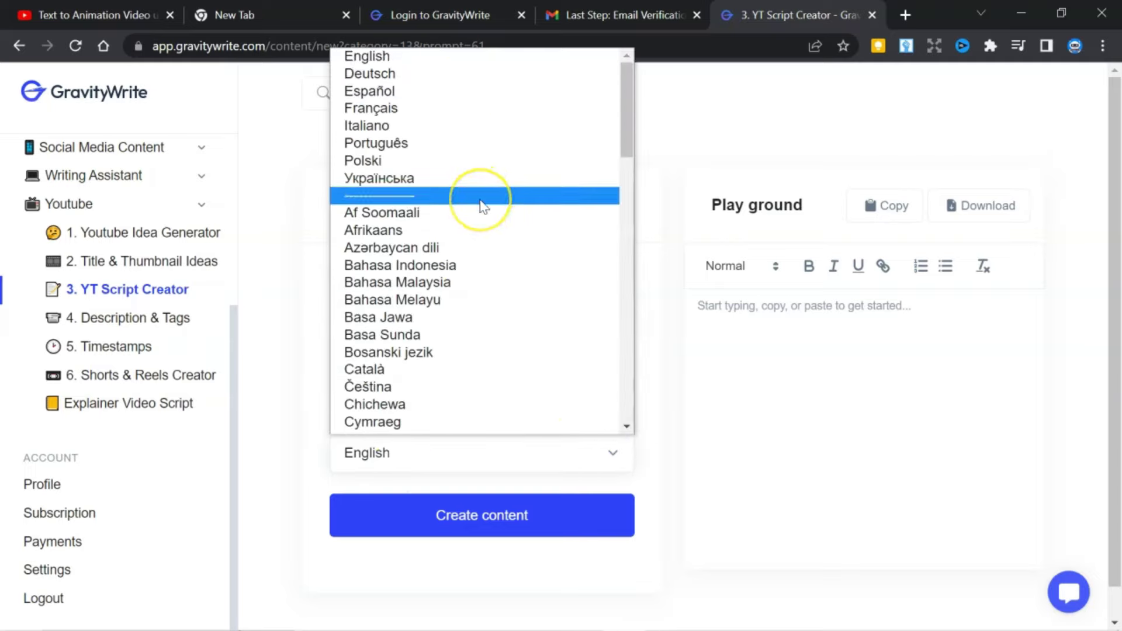
pyautogui.scroll(-20, 481, 202)
pyautogui.click(471, 453)
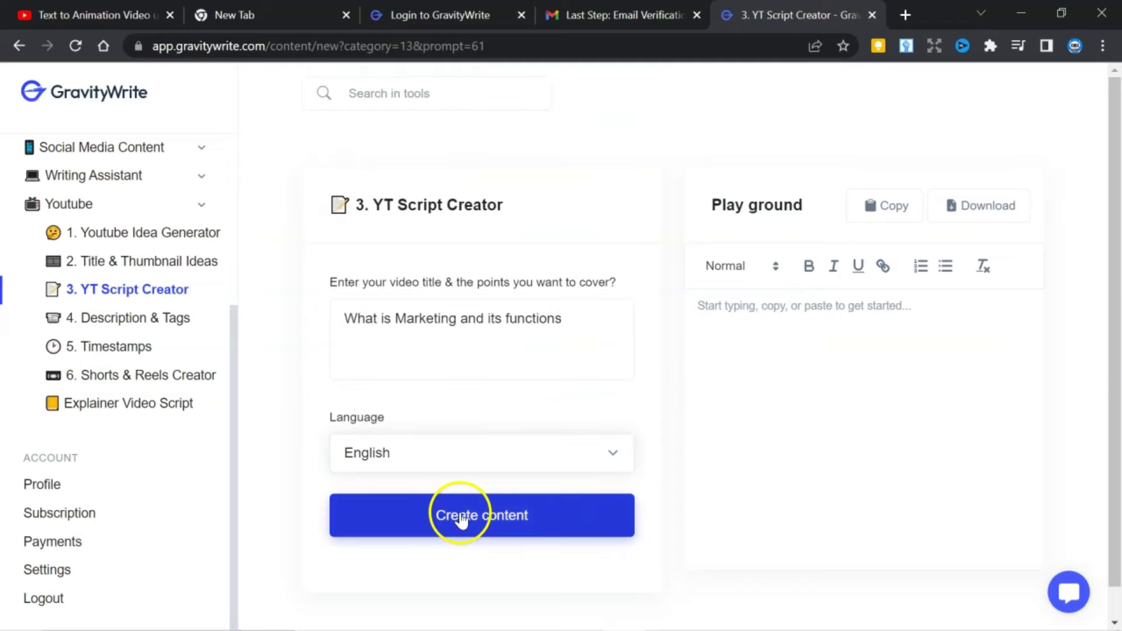
pyautogui.click(460, 515)
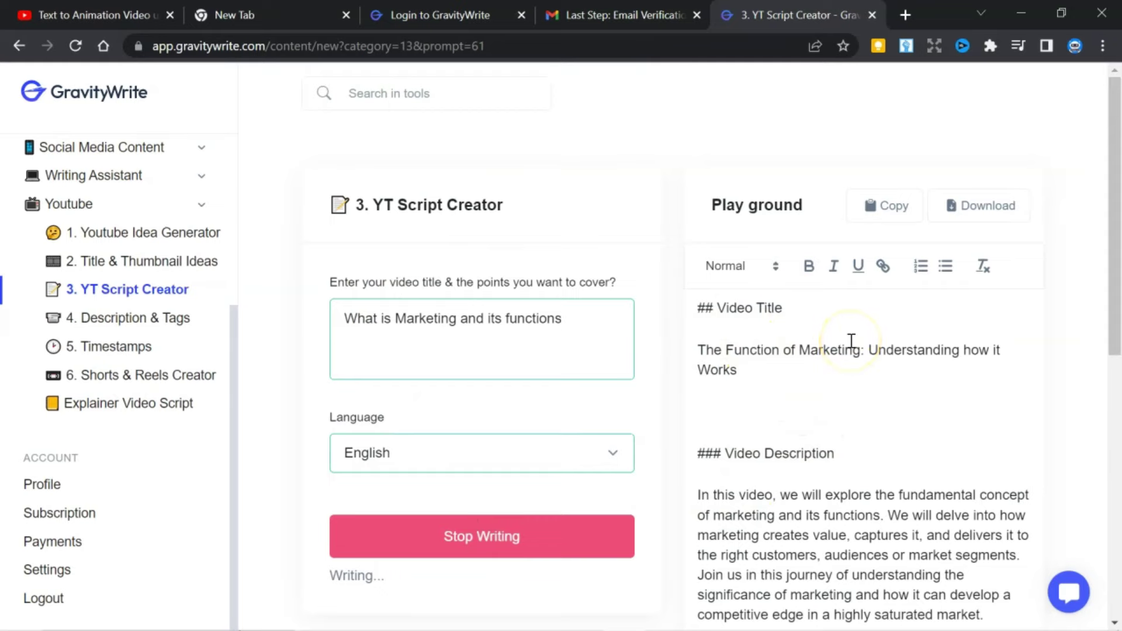
pyautogui.scroll(-5, 864, 382)
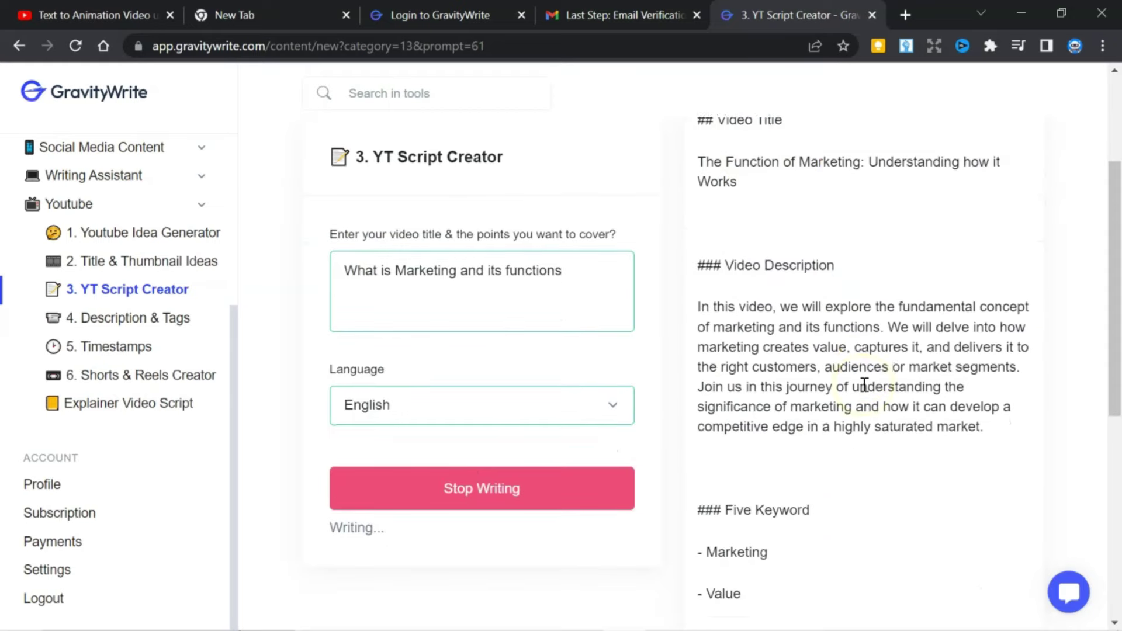
pyautogui.scroll(-10, 865, 385)
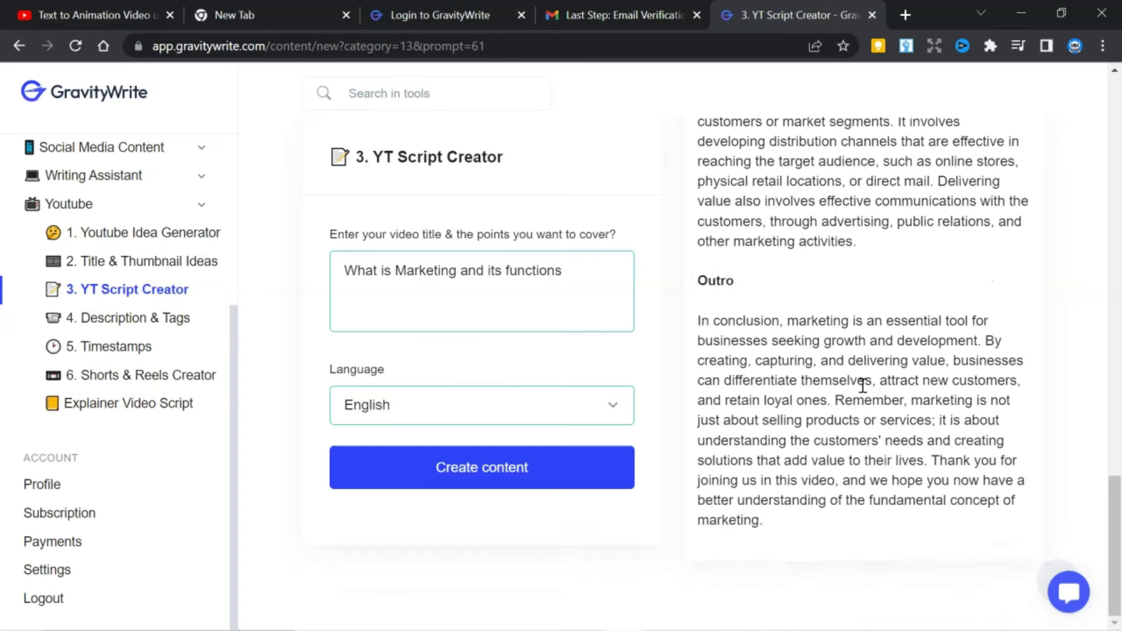
pyautogui.scroll(10, 863, 386)
pyautogui.scroll(8, 862, 385)
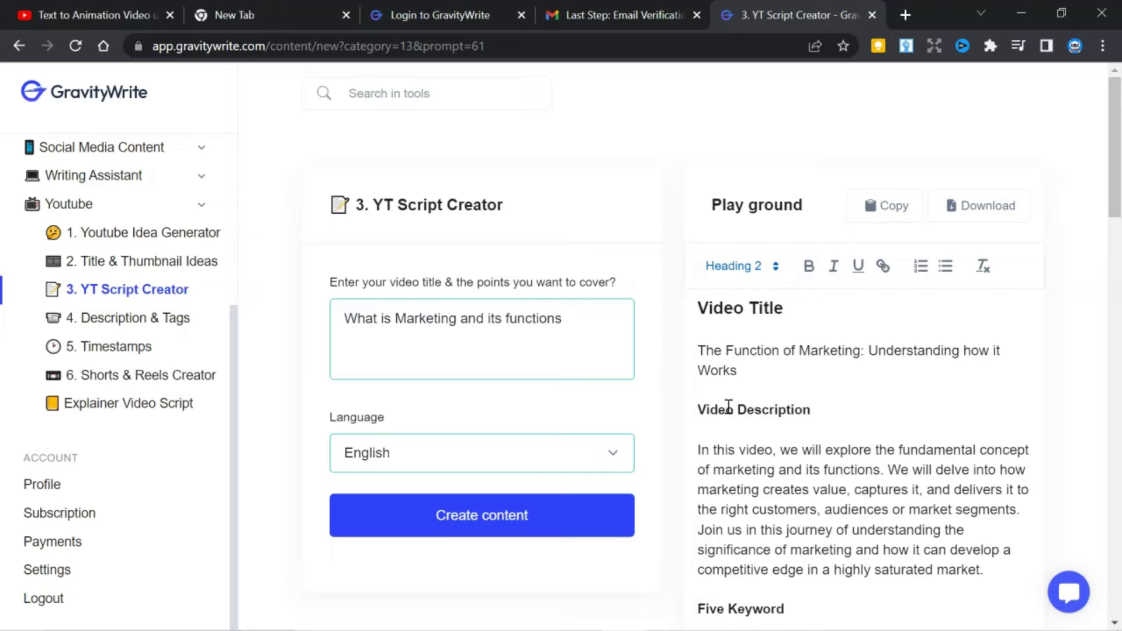
# Find the Steve AI website through a Google search for "steve ai" and sign up for free with a Google account
pyautogui.click(907, 16)
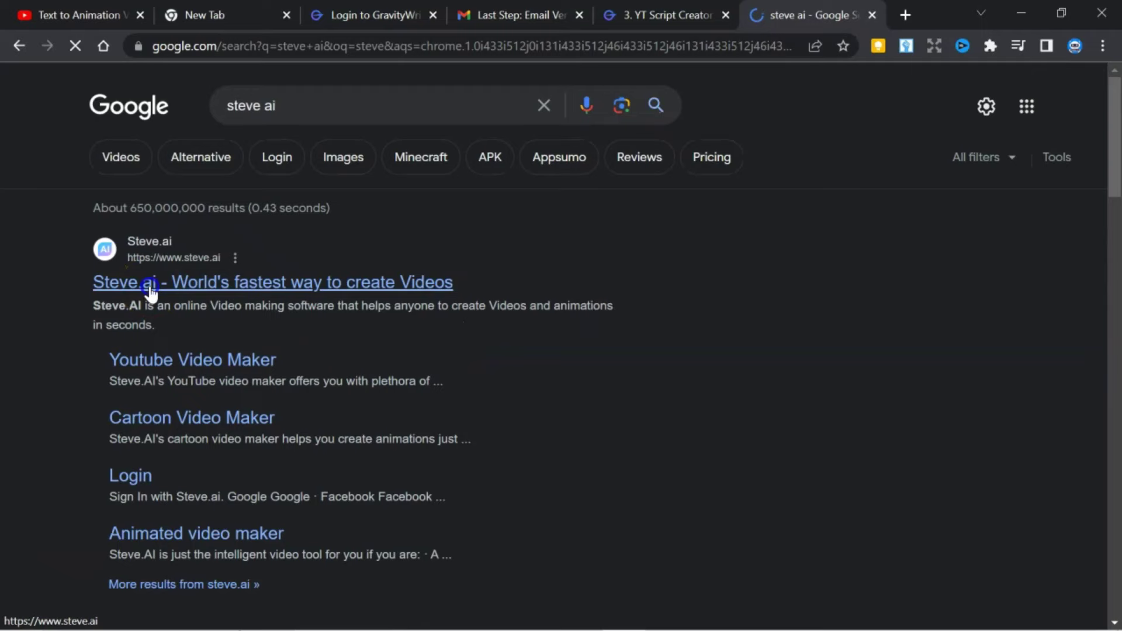
pyautogui.click(148, 283)
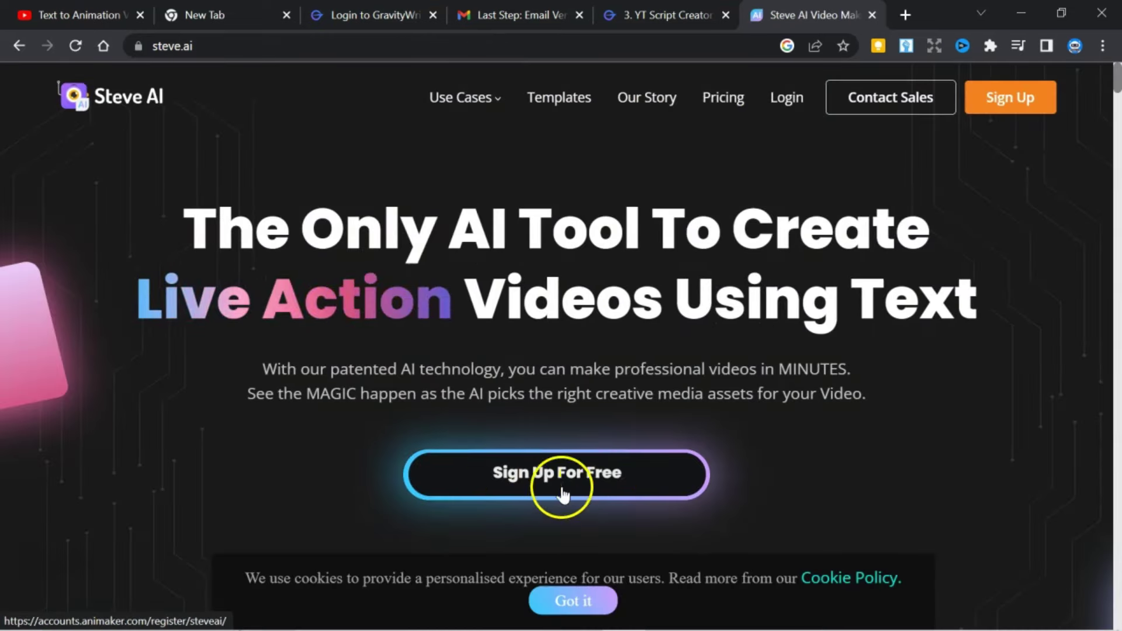
pyautogui.click(550, 471)
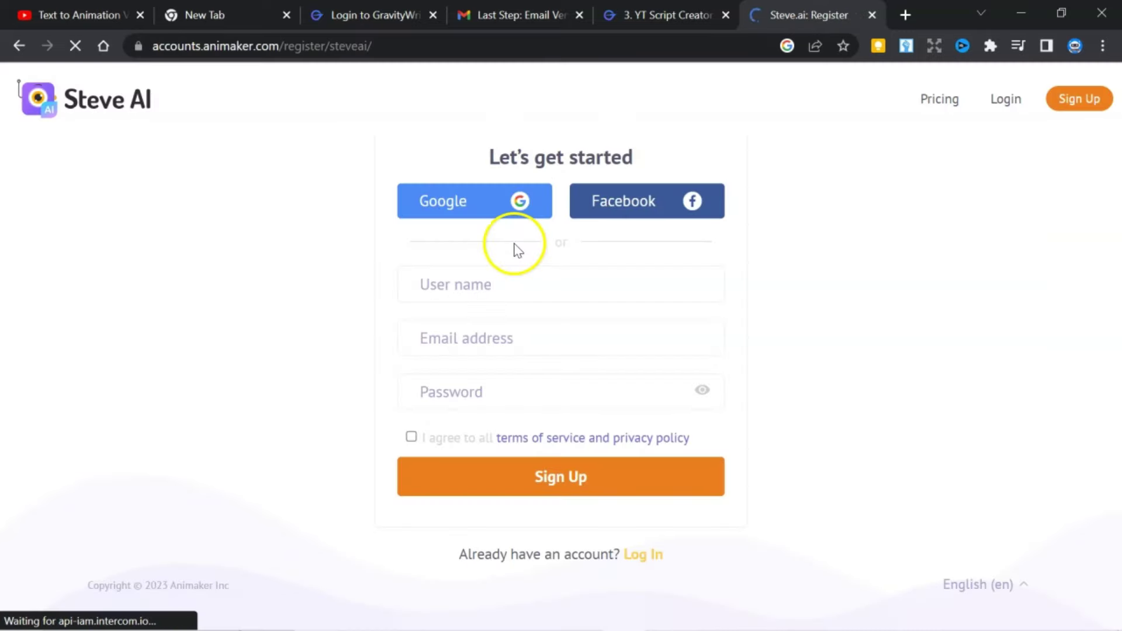
pyautogui.click(437, 206)
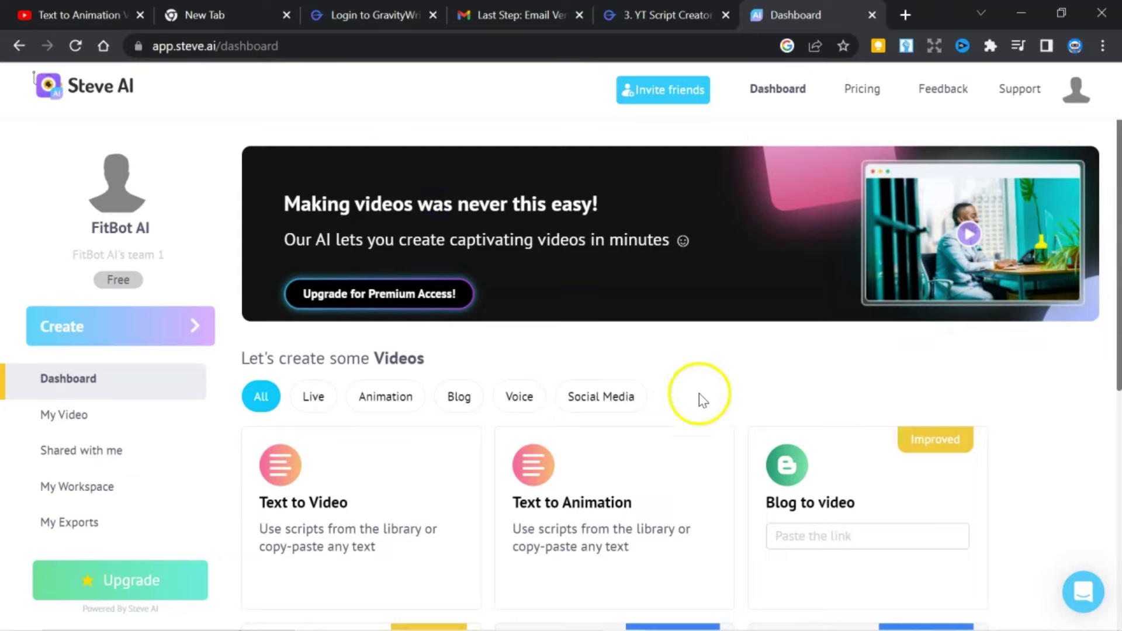
# Start a new Text to Animation project from the available video creation options
pyautogui.scroll(-3, 669, 425)
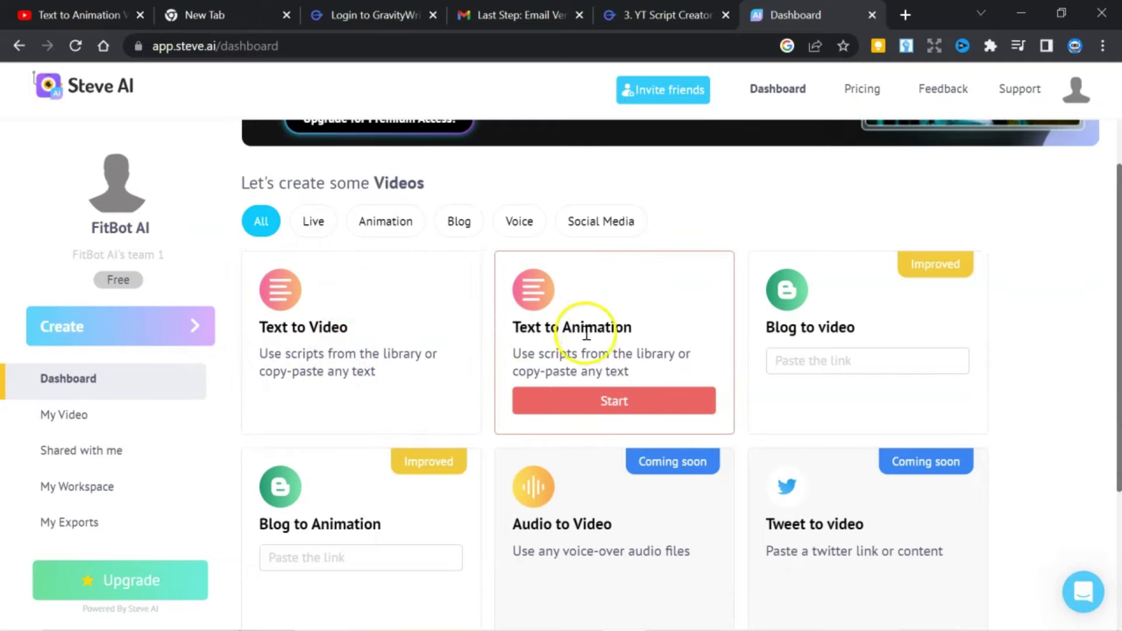
pyautogui.scroll(-2, 509, 408)
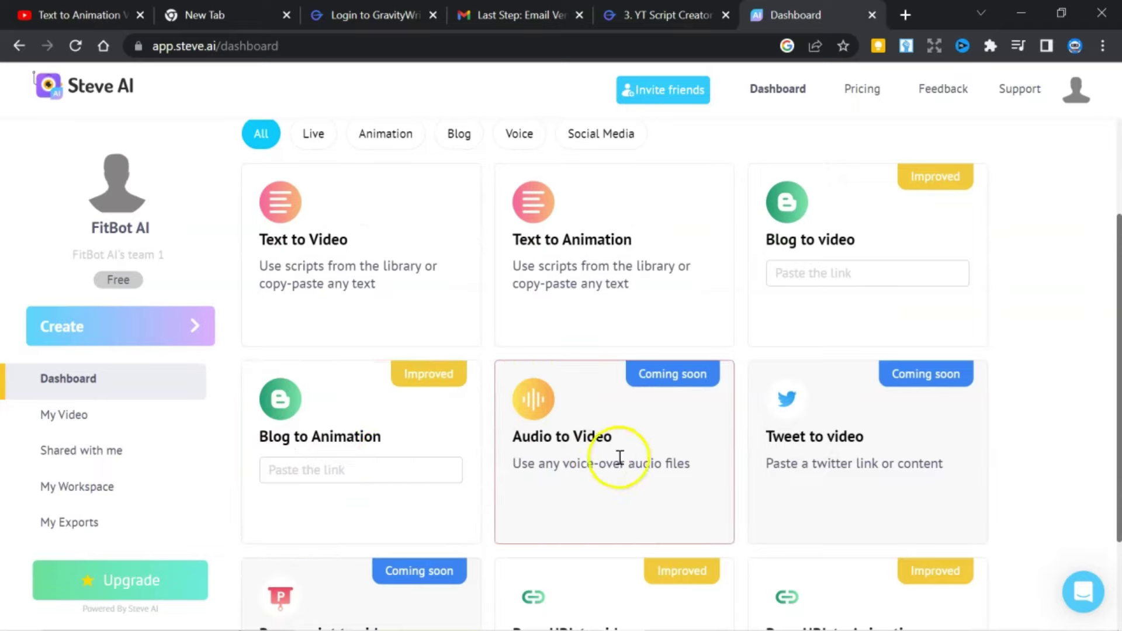
pyautogui.scroll(-3, 701, 500)
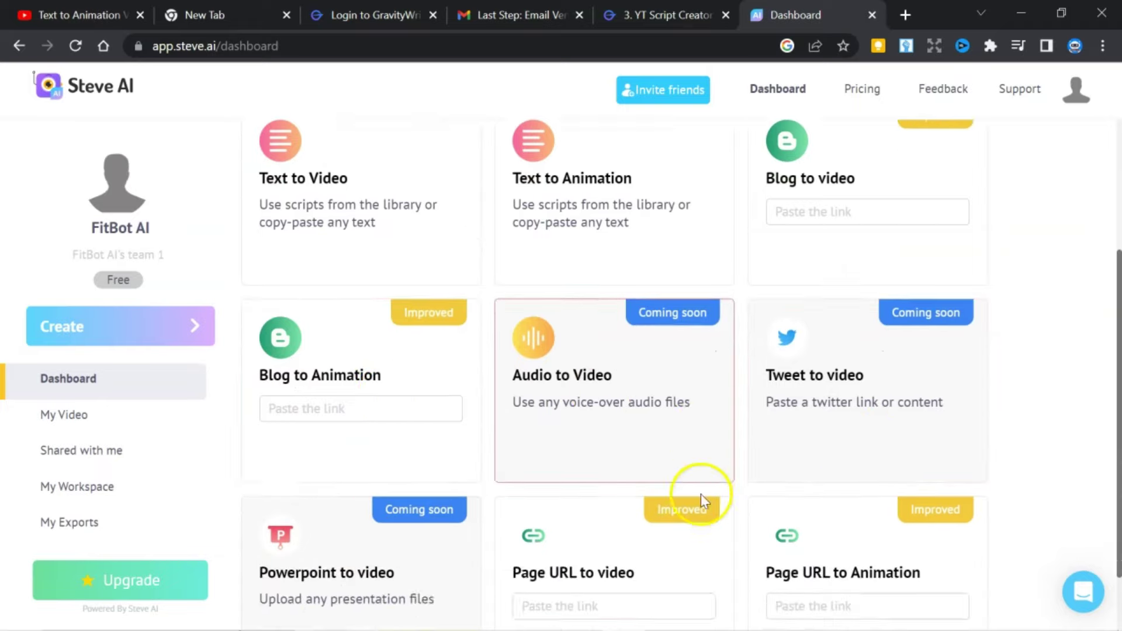
pyautogui.scroll(5, 702, 500)
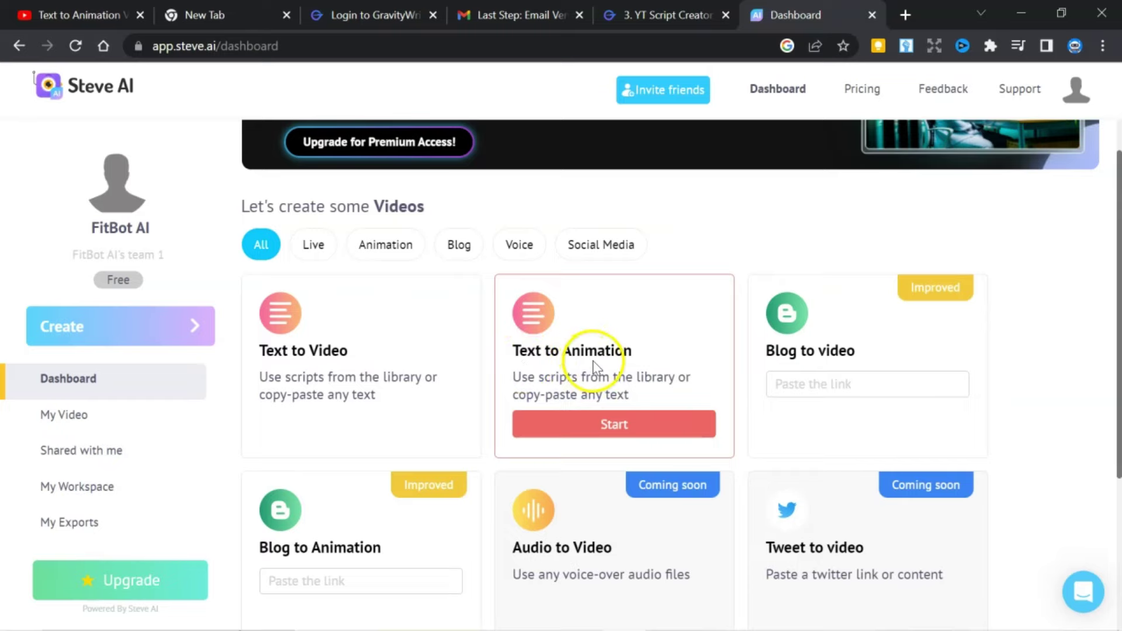
pyautogui.click(612, 424)
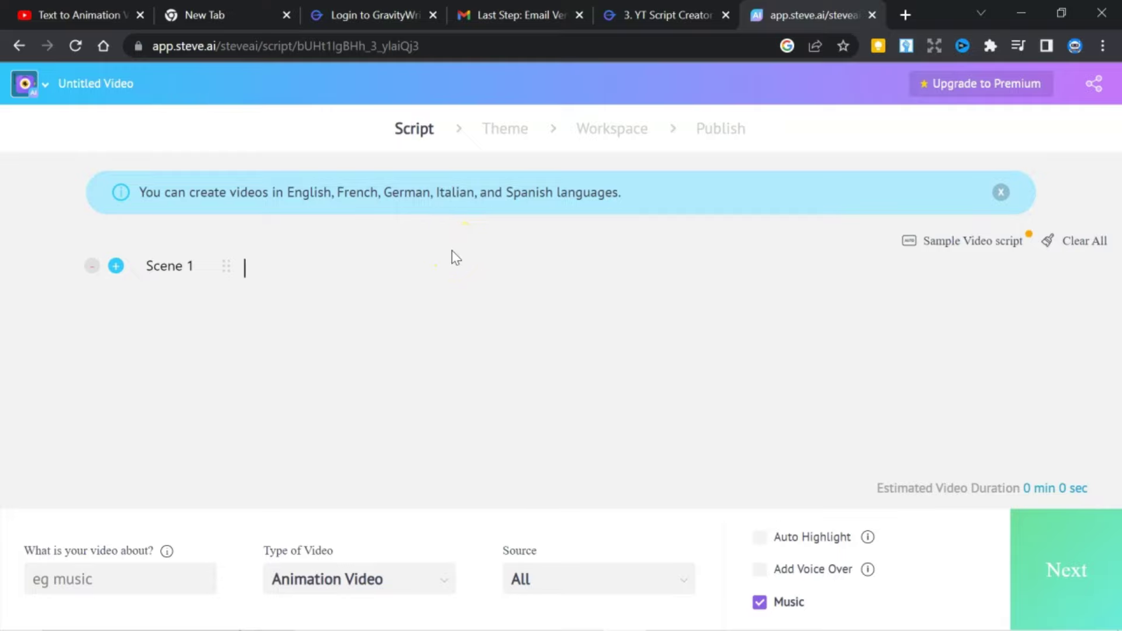
# Copy the script's introduction, beginning "Welcome to the world of marketing", from GravityWrite into Scene 1 of the Steve AI project
pyautogui.click(646, 13)
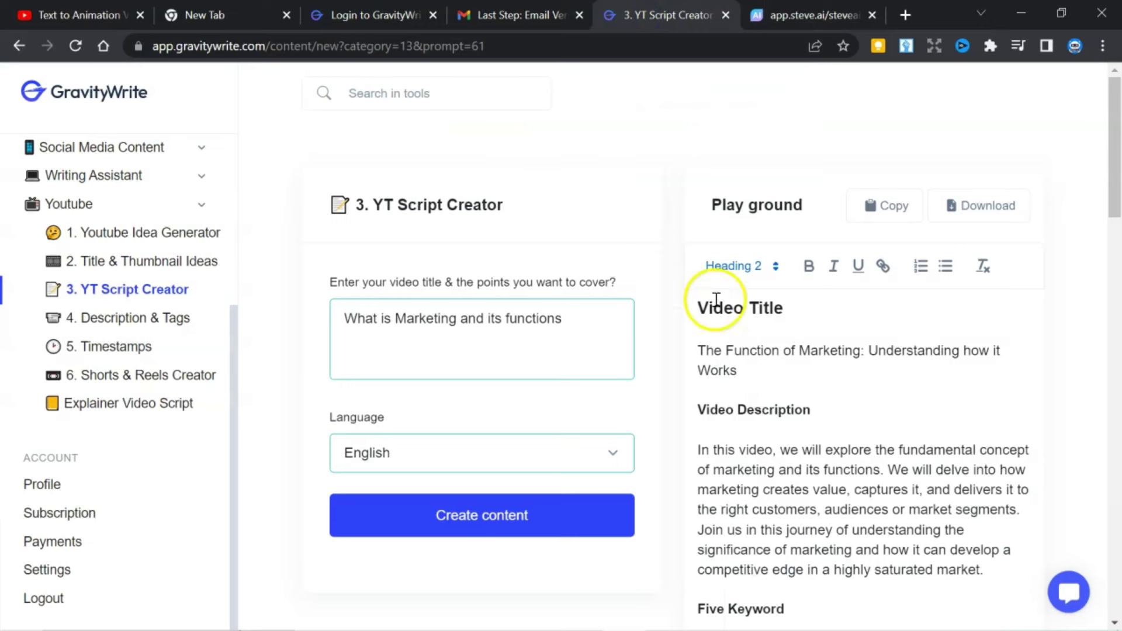
pyautogui.scroll(-5, 751, 426)
pyautogui.moveTo(727, 334); pyautogui.dragTo(699, 197)
pyautogui.hotkey('ctrl', 'c')
pyautogui.hotkey('ctrl', 'Tab')
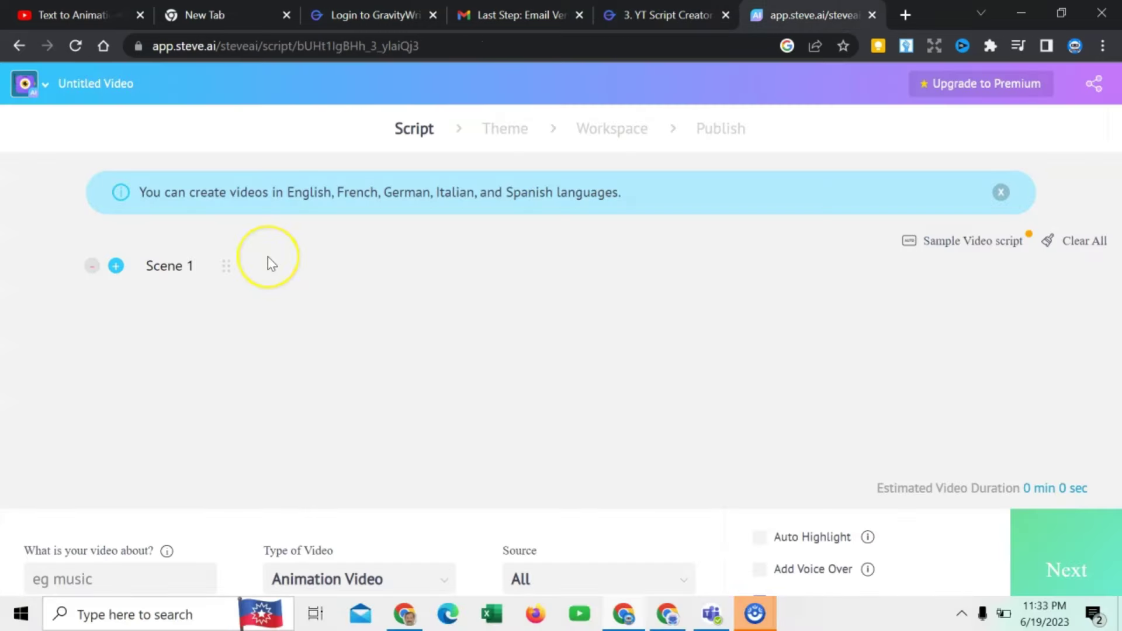
pyautogui.hotkey('ctrl', 'v')
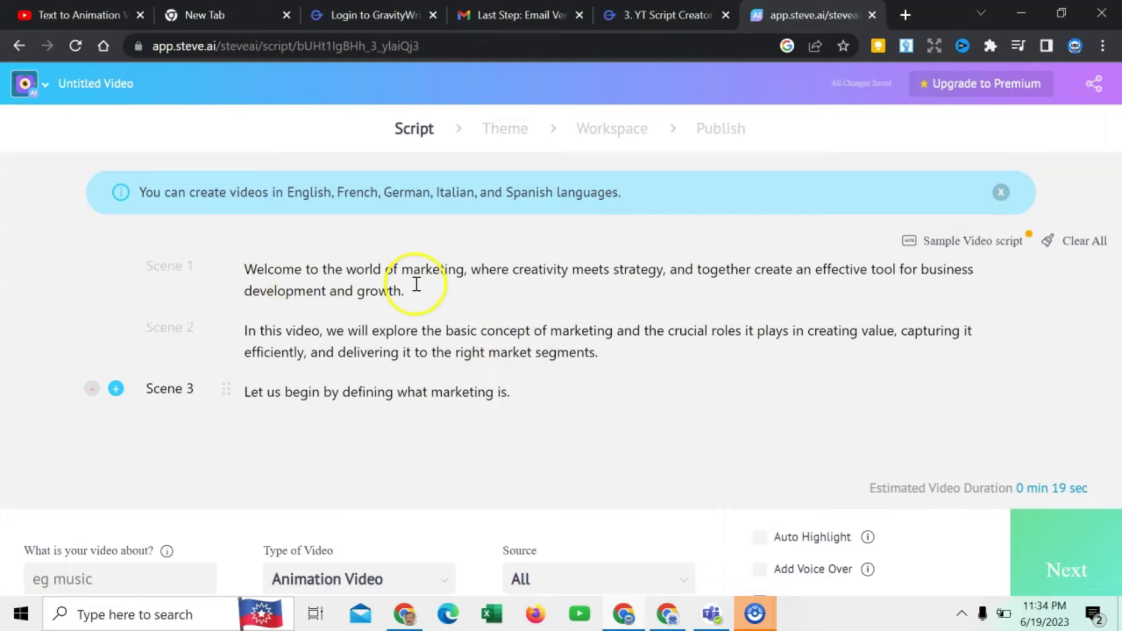
# Copy the rest of the GravityWrite script, from "What is Marketing?" onwards, and paste it after Scene 3 in Steve AI
pyautogui.hotkey('ctrl', 'shift', 'Tab')
pyautogui.moveTo(699, 150); pyautogui.dragTo(784, 518)
pyautogui.scroll(-3, 844, 466)
pyautogui.hotkey('ctrl', 'Tab')
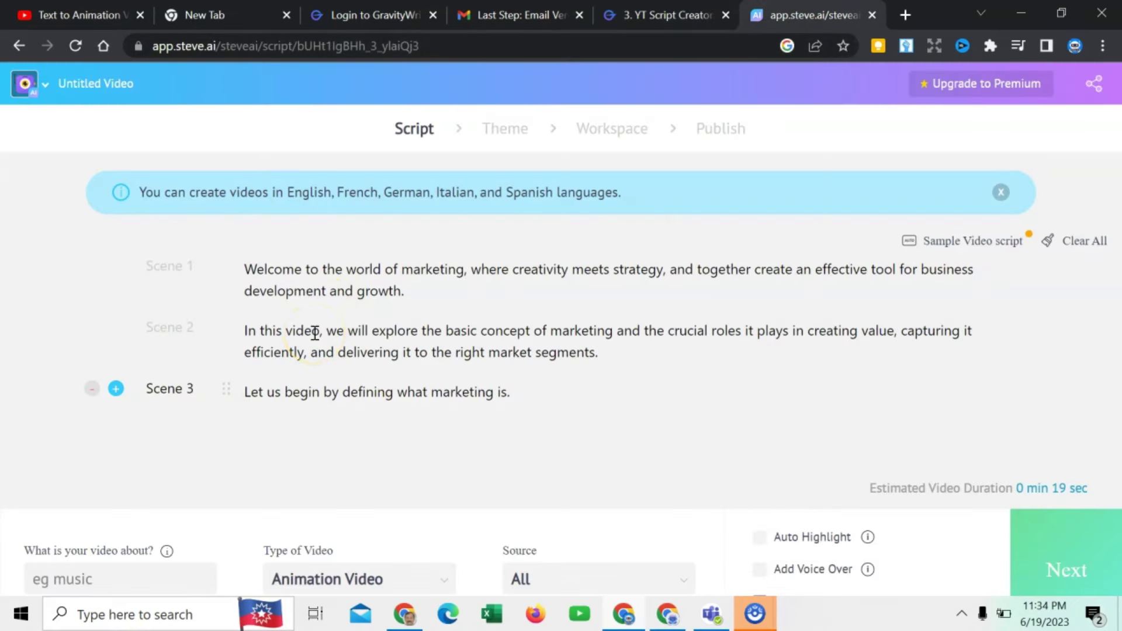
pyautogui.click(625, 390)
pyautogui.hotkey('ctrl', 'v')
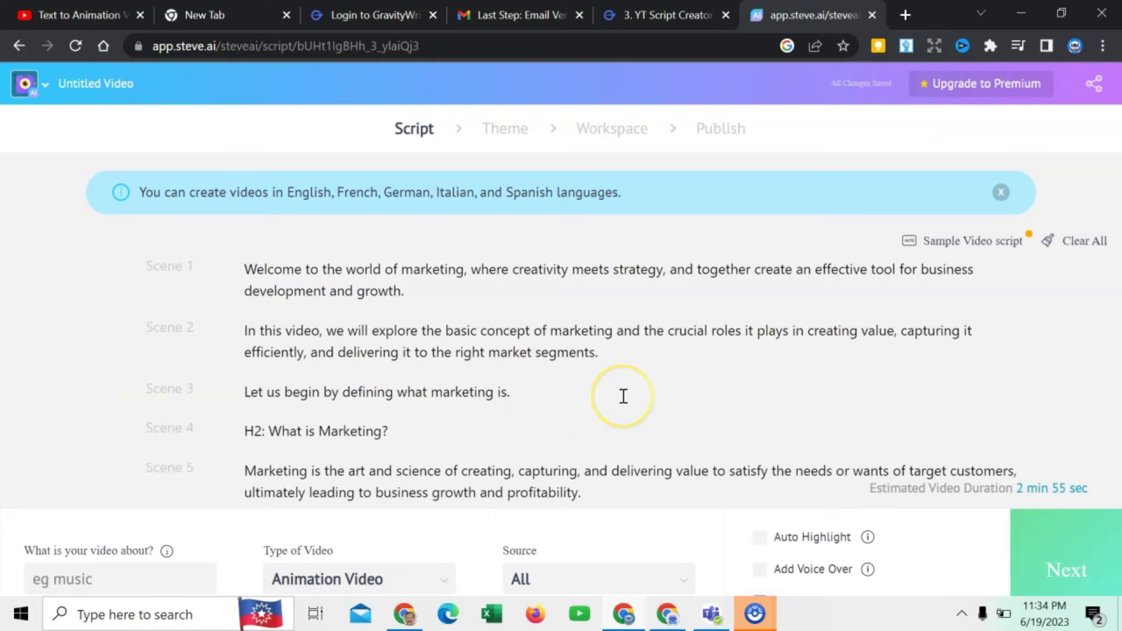
pyautogui.scroll(-5, 624, 396)
pyautogui.scroll(-10, 624, 396)
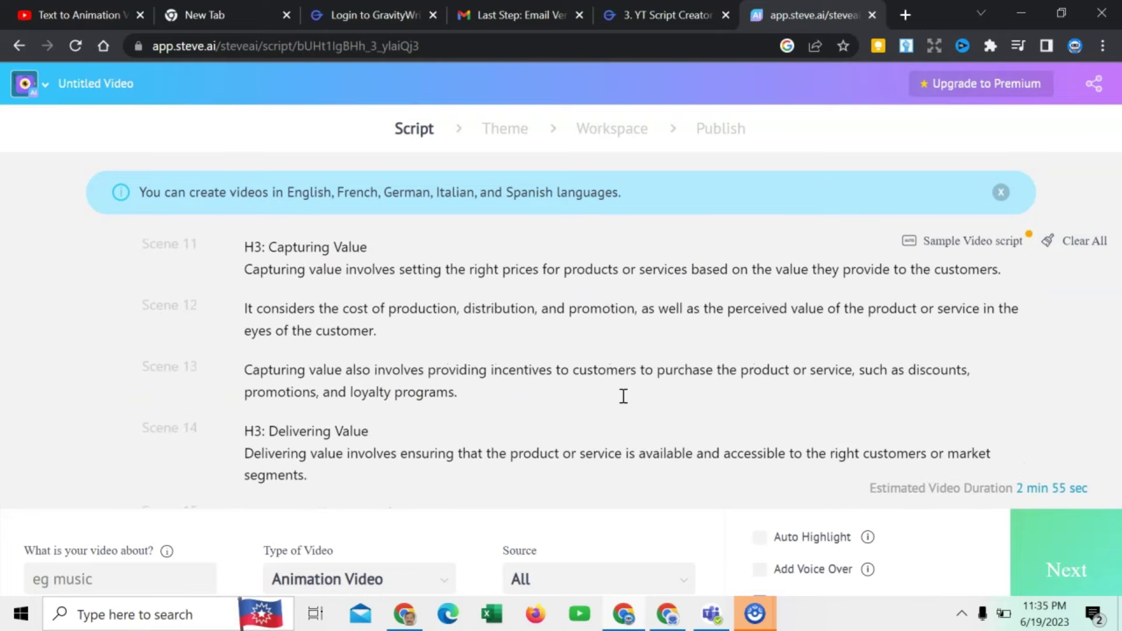
pyautogui.scroll(15, 621, 396)
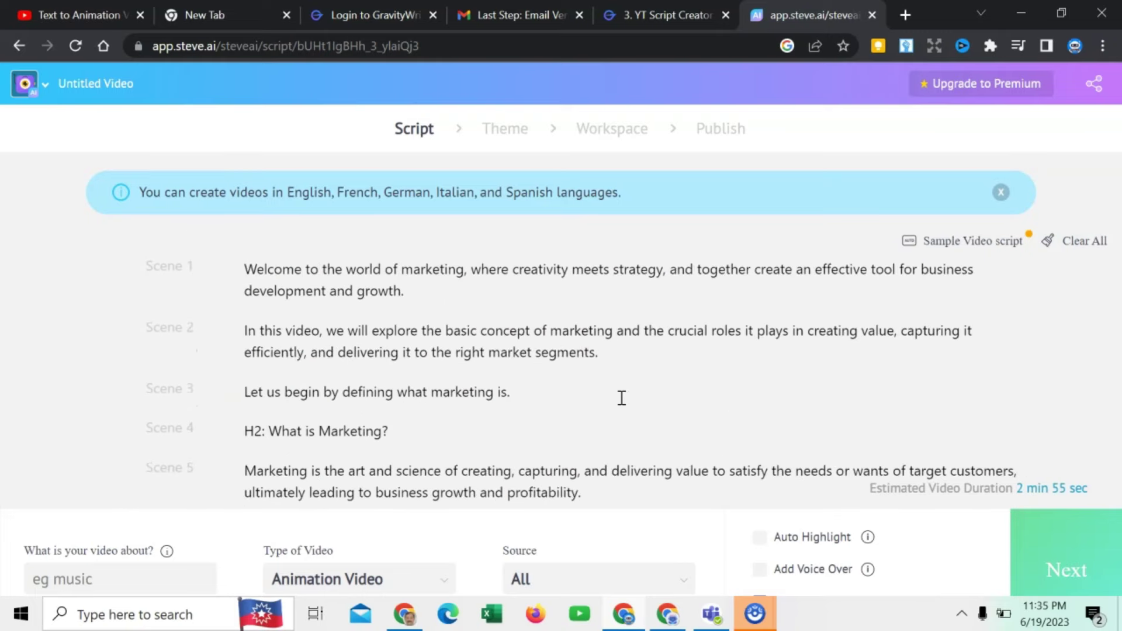
# Describe the video topic as "Explainer Video" and proceed to the theme selection
pyautogui.click(159, 459)
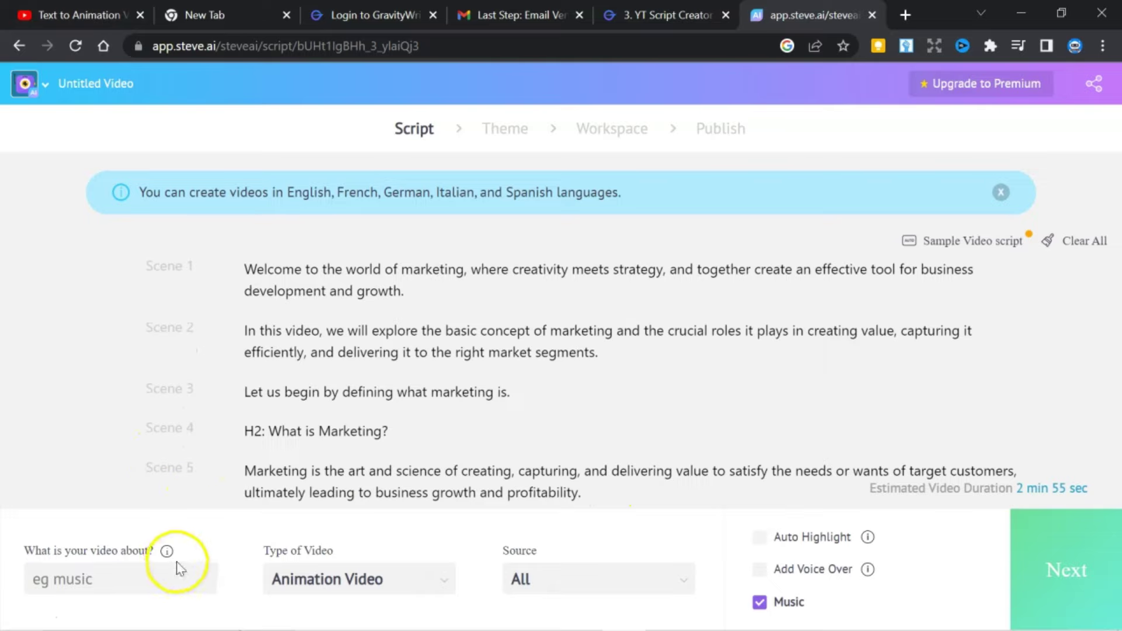
pyautogui.click(168, 578)
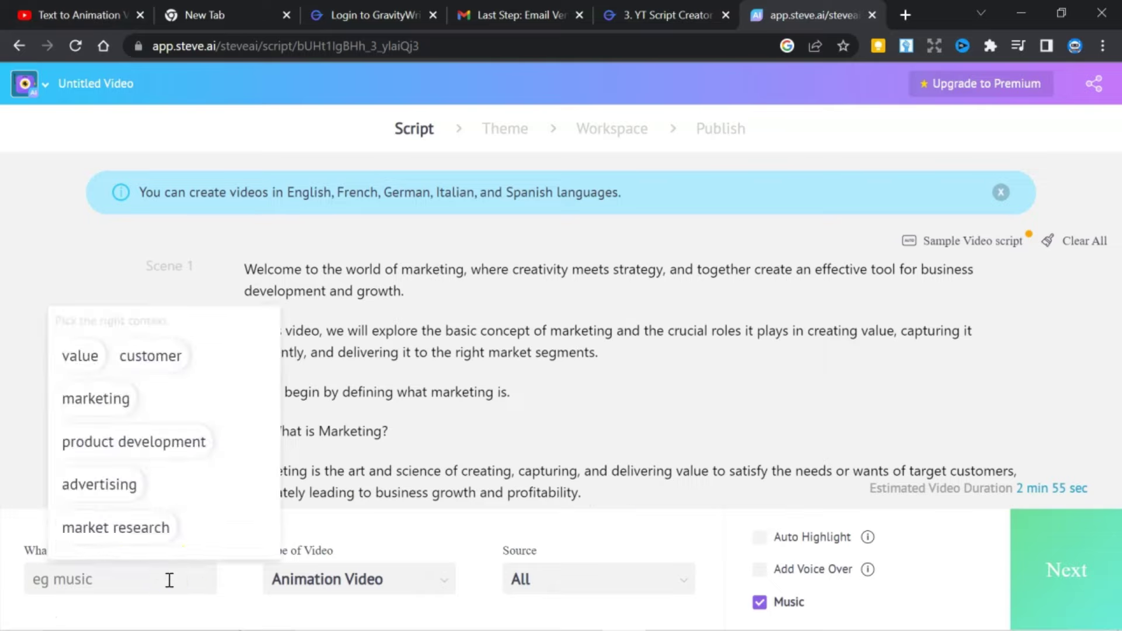
pyautogui.write('Explainer Video')
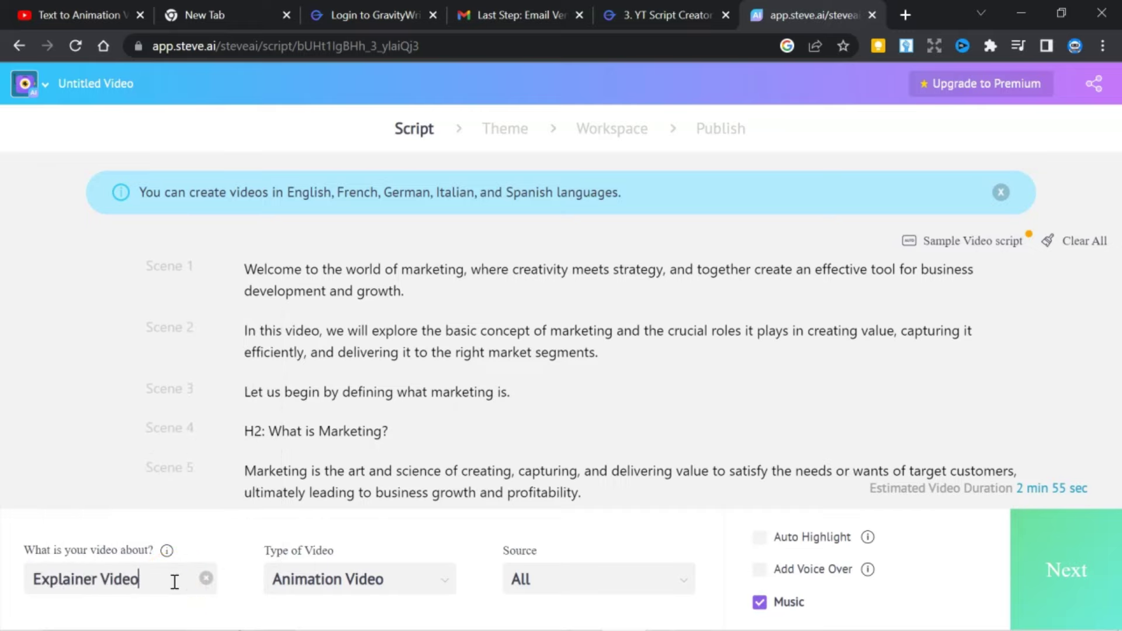
pyautogui.click(1063, 576)
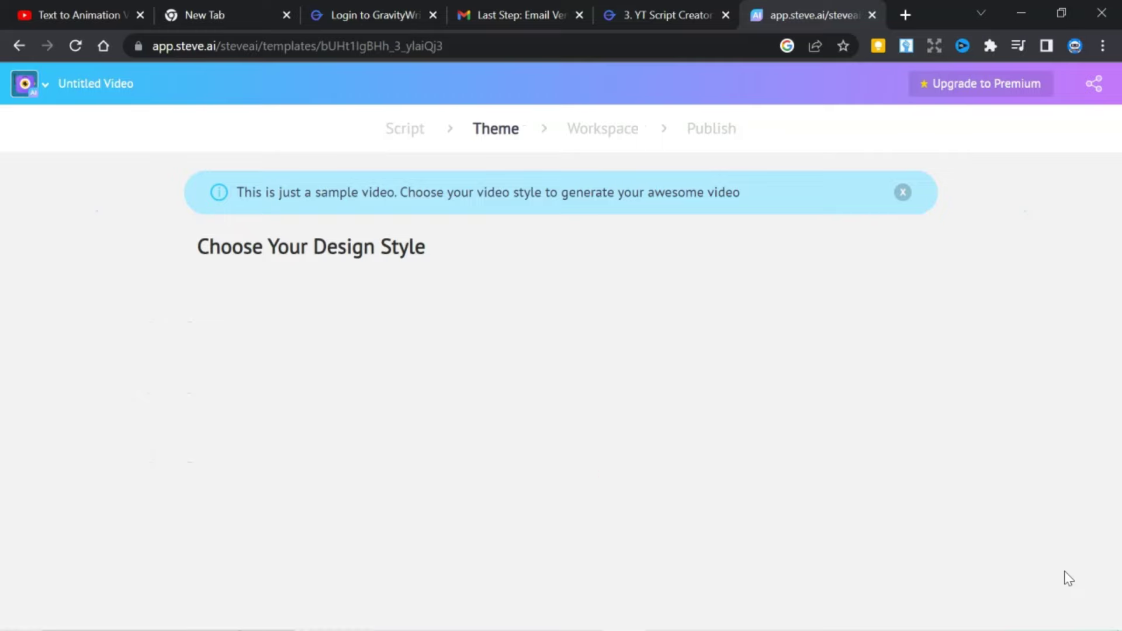
# Preview the sample animations of the available design styles to compare their characters and layouts
pyautogui.click(900, 534)
pyautogui.click(657, 476)
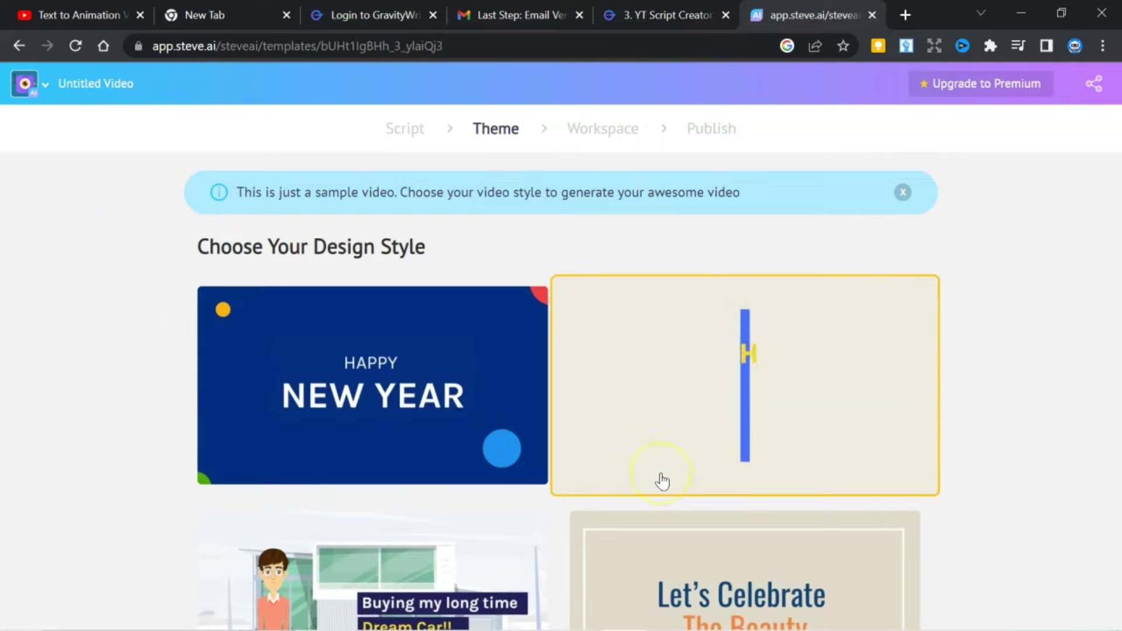
pyautogui.click(721, 426)
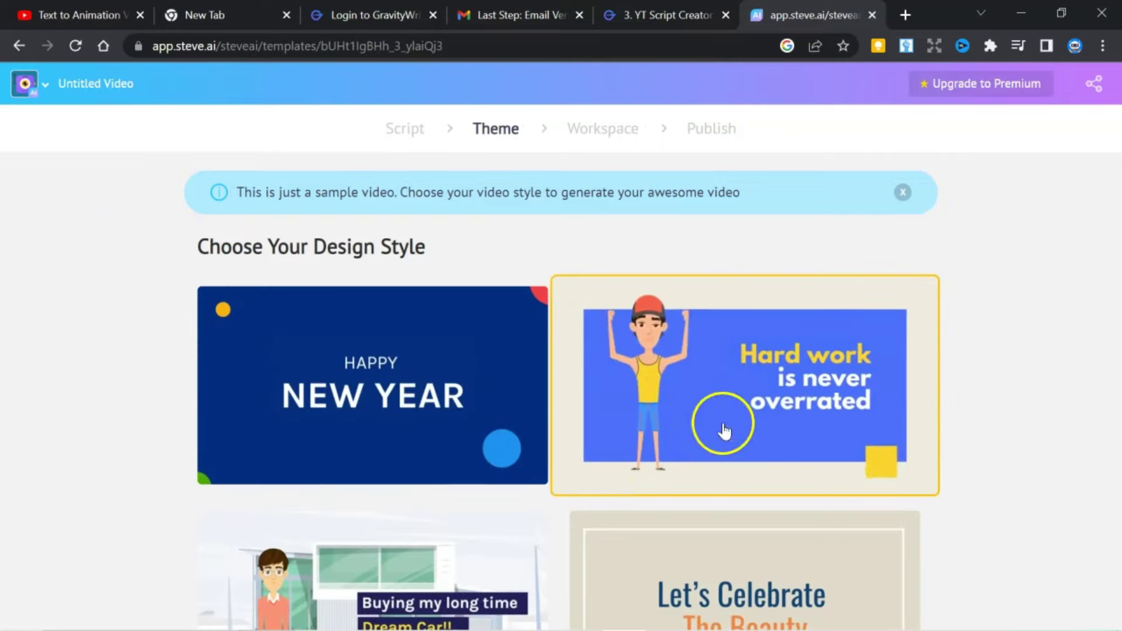
pyautogui.scroll(-2, 501, 476)
pyautogui.click(713, 348)
pyautogui.click(438, 366)
pyautogui.click(370, 343)
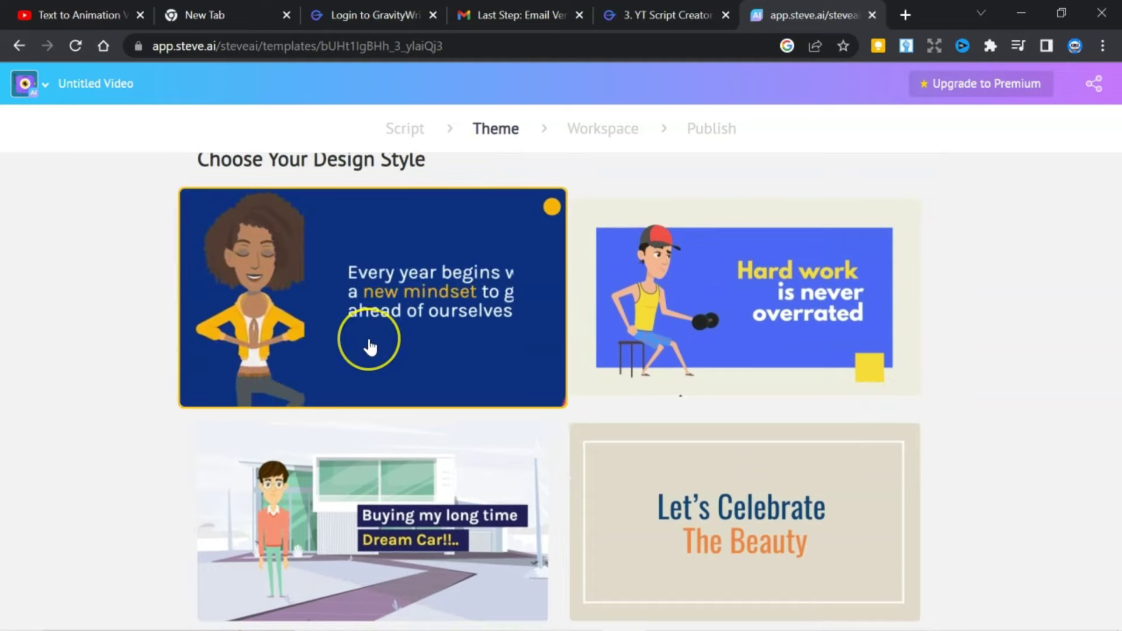
pyautogui.scroll(-1, 370, 348)
pyautogui.scroll(-3, 371, 348)
pyautogui.scroll(4, 796, 321)
# Choose the "Buying my long time Dream Car!!.." design style with the man standing outside the building
pyautogui.click(781, 318)
pyautogui.scroll(-3, 777, 345)
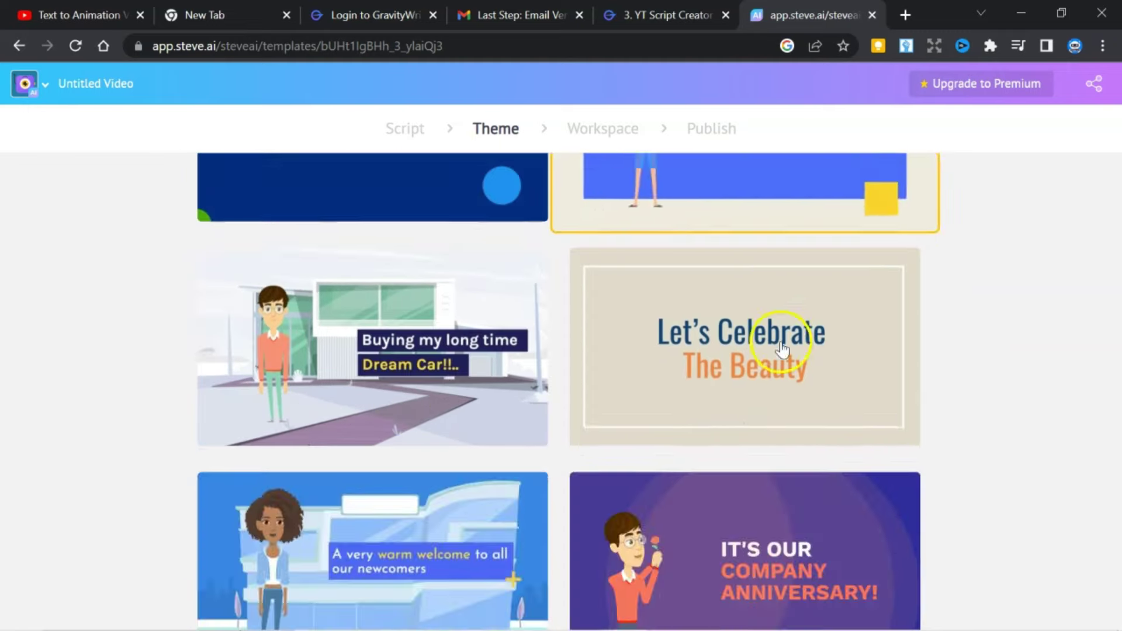
pyautogui.click(374, 354)
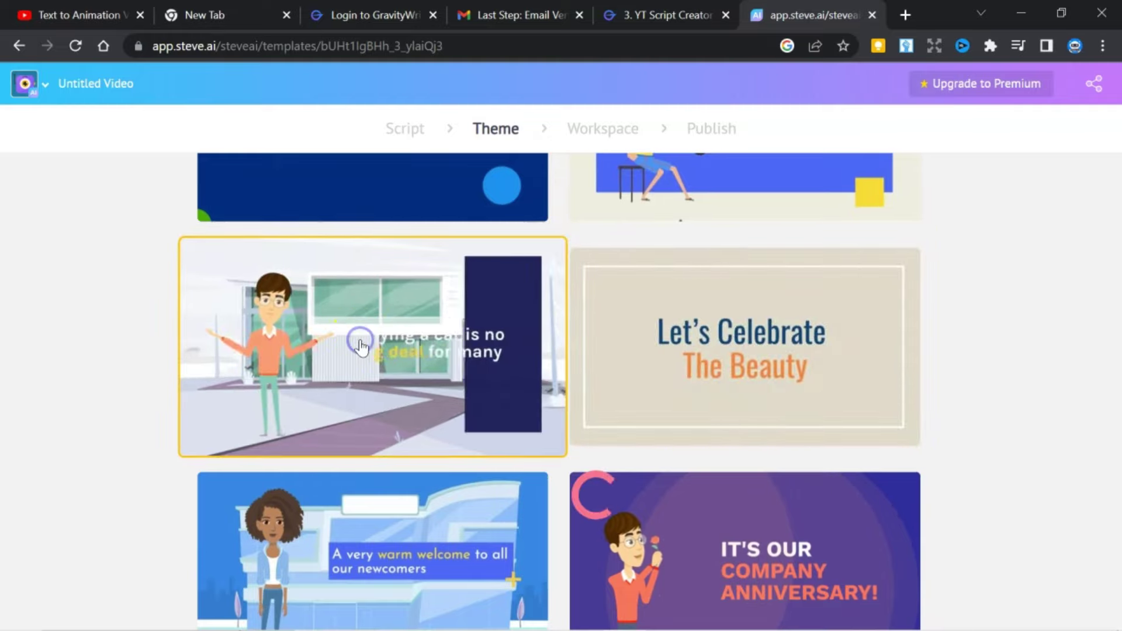
# Build the video from the chosen design style and play a short preview of Scene 1
pyautogui.click(237, 395)
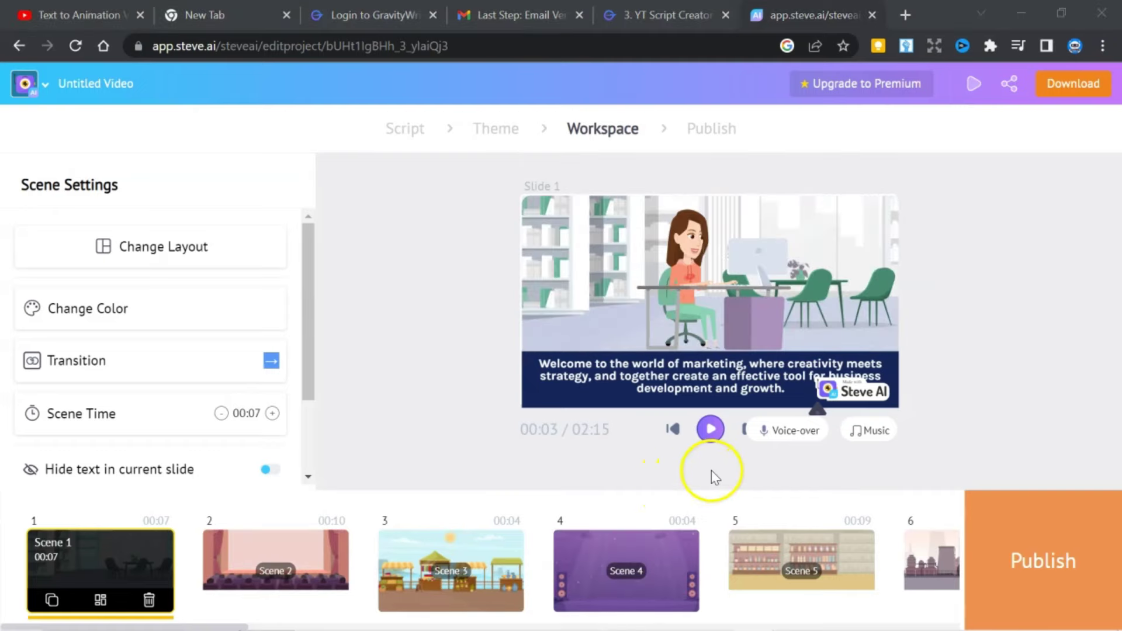
pyautogui.click(713, 434)
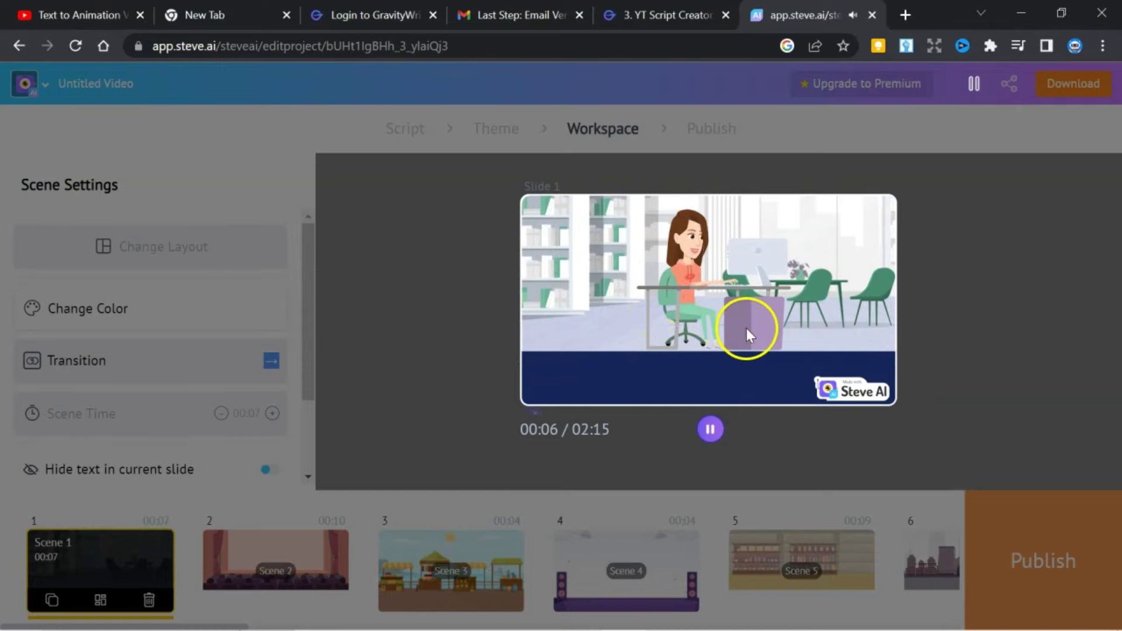
pyautogui.click(711, 430)
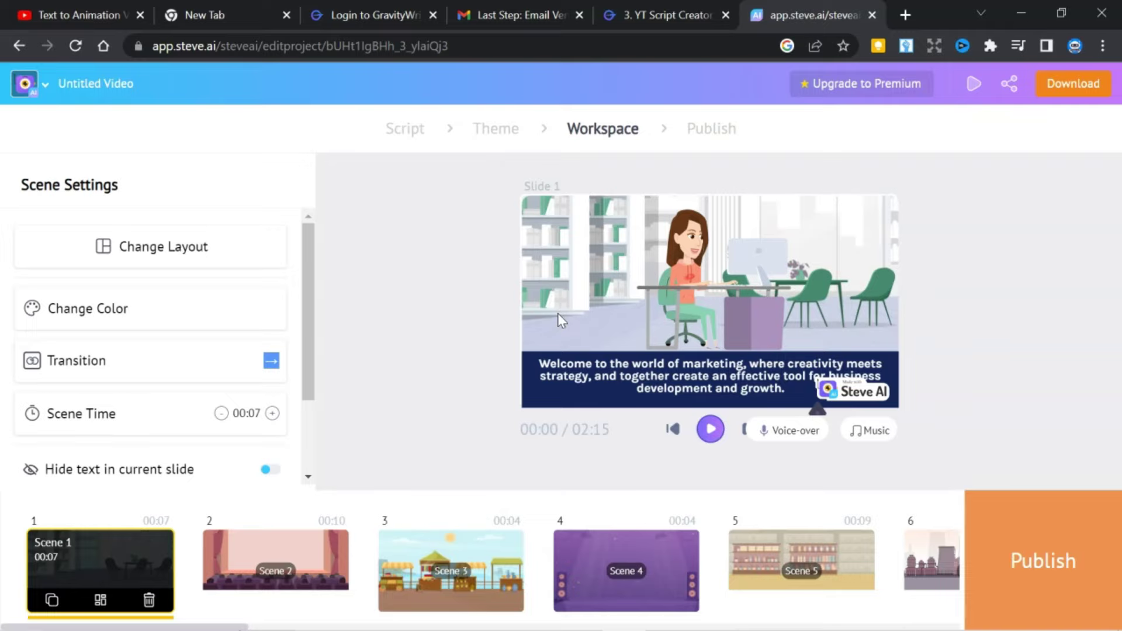
# Replace Scene 1's background with the library room that has two bookcases, a table and two chairs
pyautogui.click(567, 250)
pyautogui.click(566, 248)
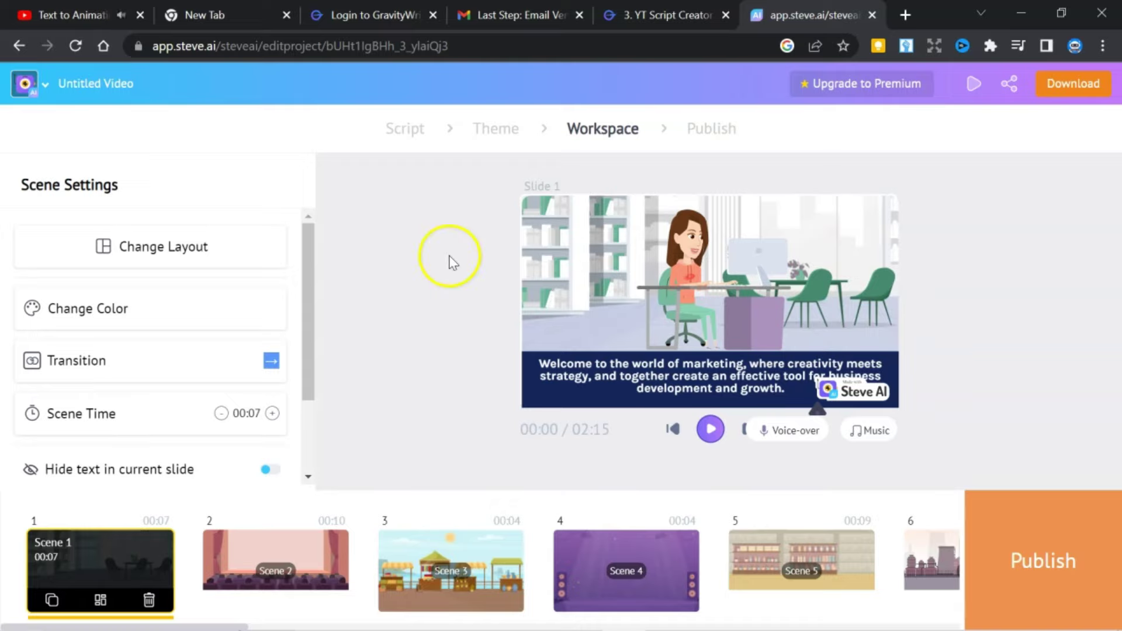
pyautogui.click(592, 220)
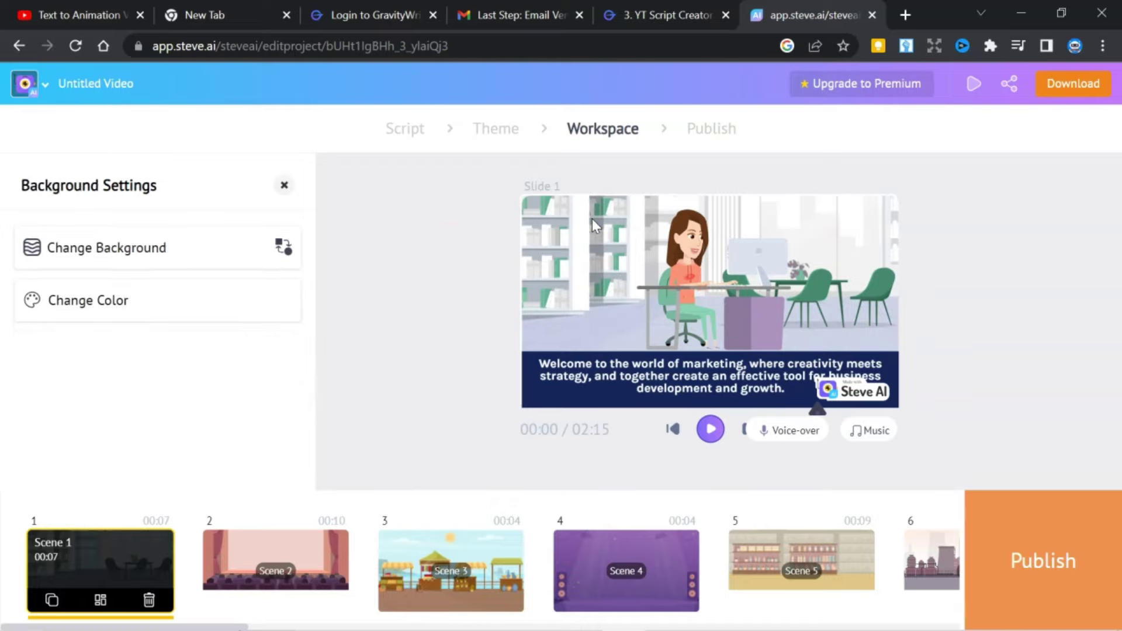
pyautogui.click(155, 248)
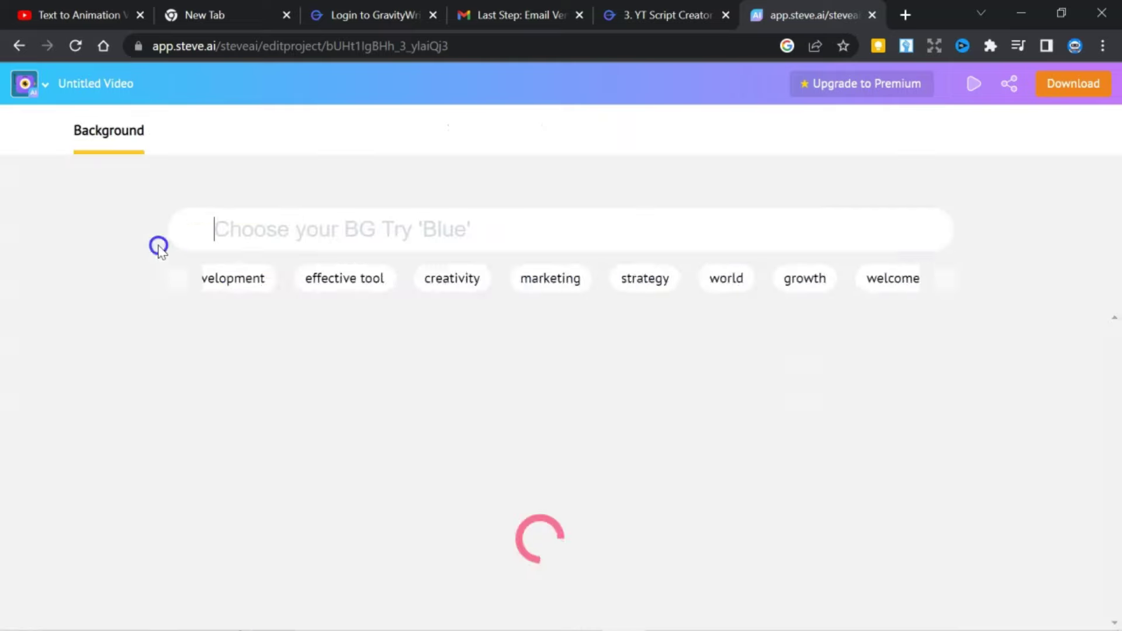
pyautogui.scroll(-5, 581, 502)
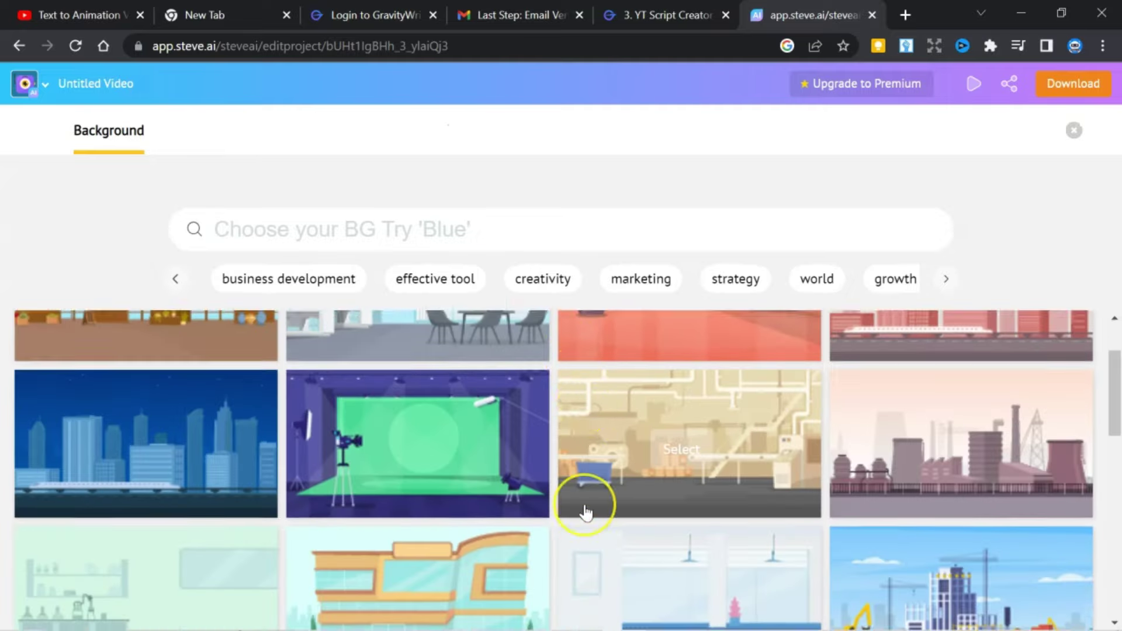
pyautogui.scroll(-3, 586, 513)
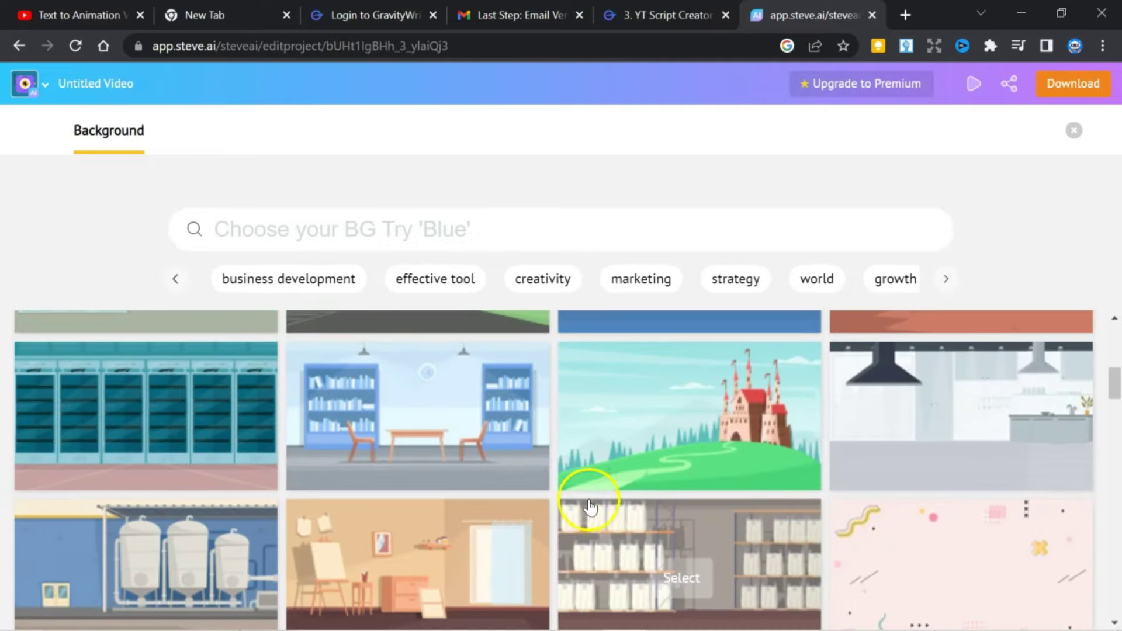
pyautogui.click(399, 402)
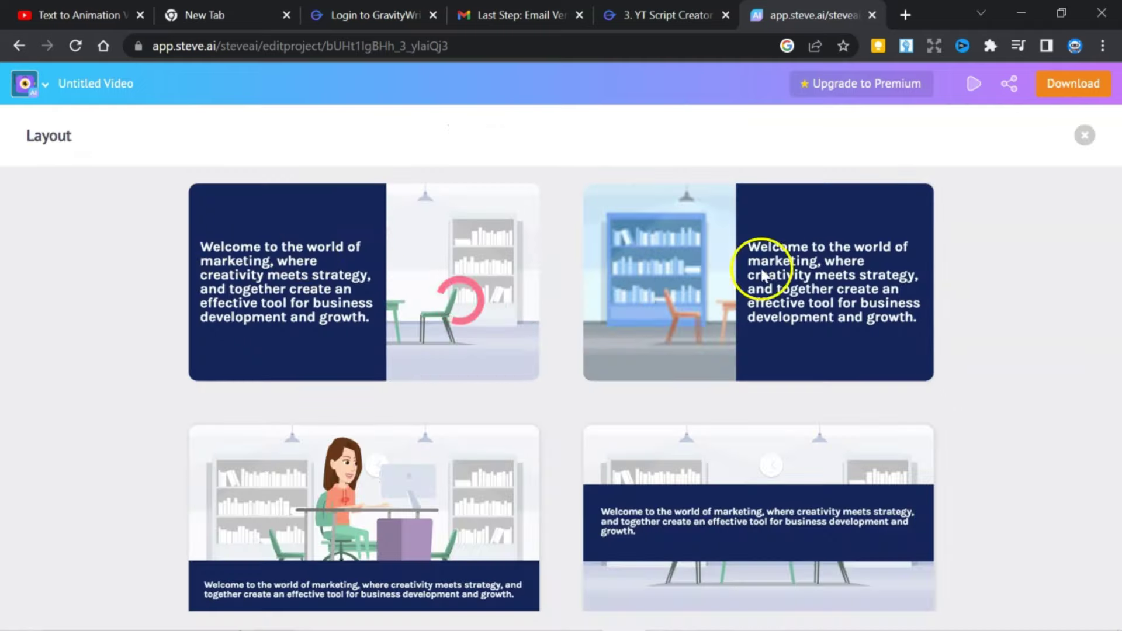
# Apply the Scene 1 layout with the text panel on the left and the seated woman on the right
pyautogui.scroll(-4, 791, 433)
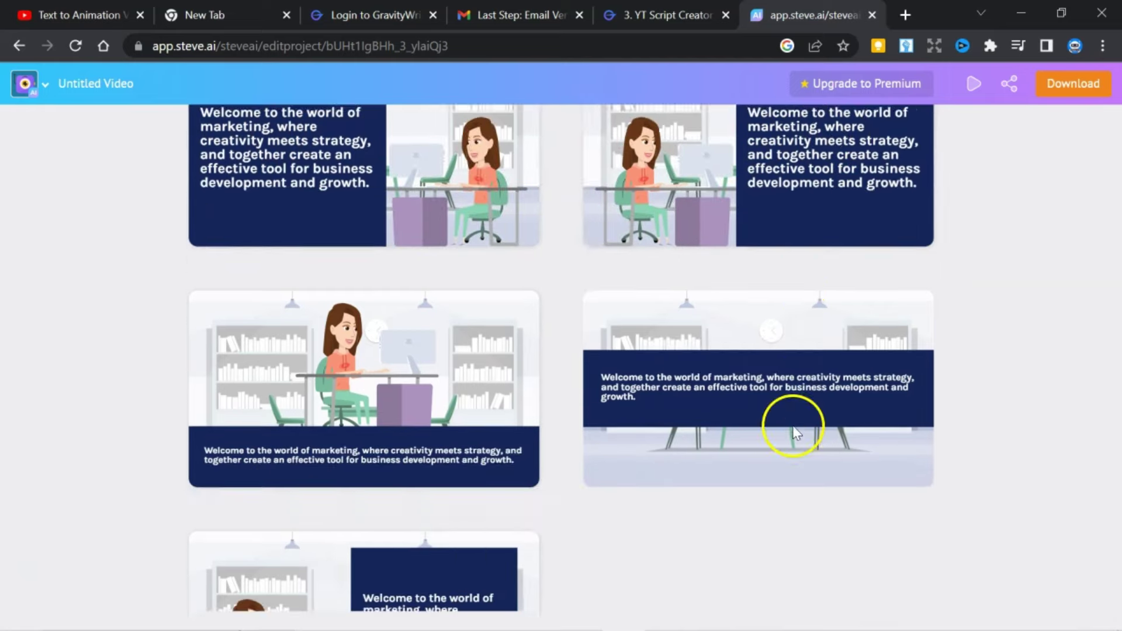
pyautogui.scroll(4, 795, 433)
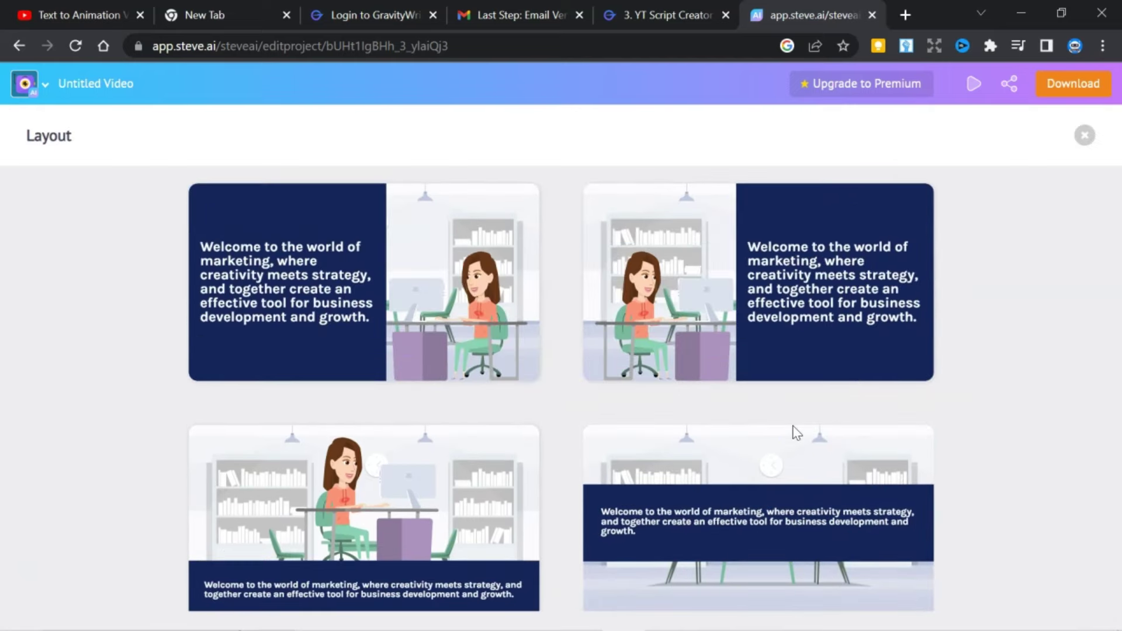
pyautogui.click(258, 289)
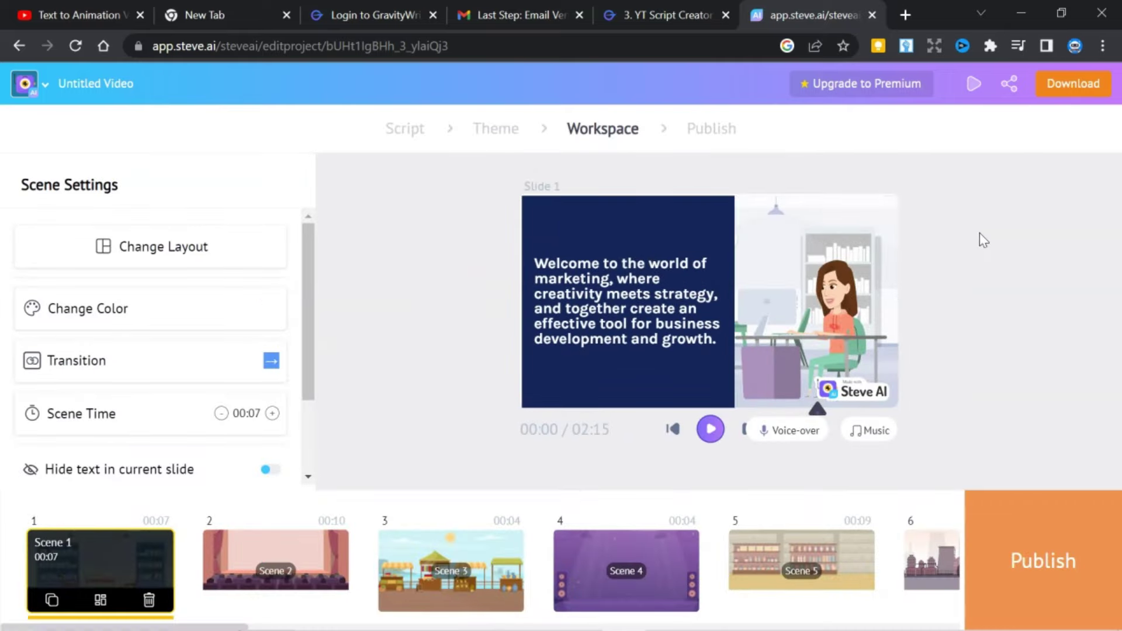
# Replace the Scene 1 character with the dark-haired woman wearing a headband, white top and dark trousers
pyautogui.click(832, 302)
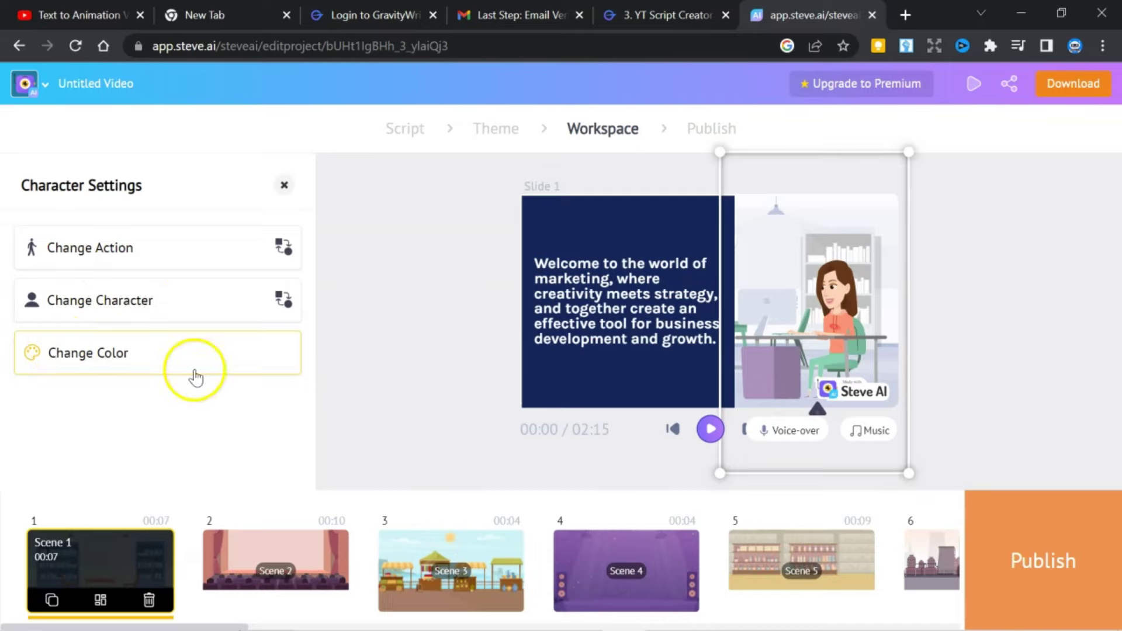
pyautogui.click(132, 301)
pyautogui.click(621, 305)
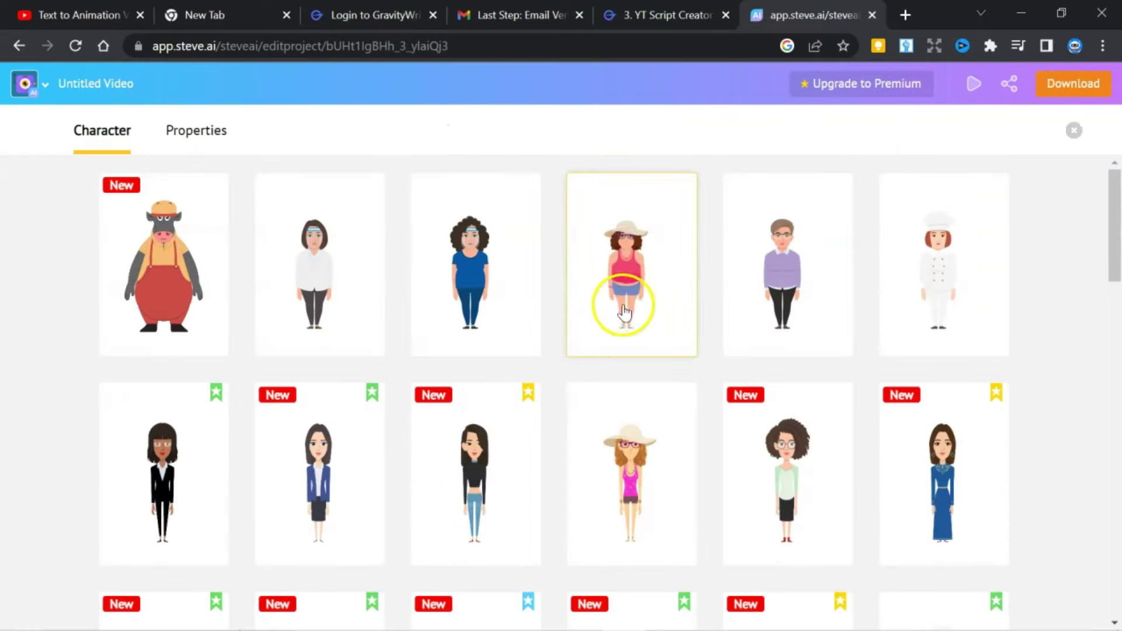
pyautogui.scroll(-7, 611, 387)
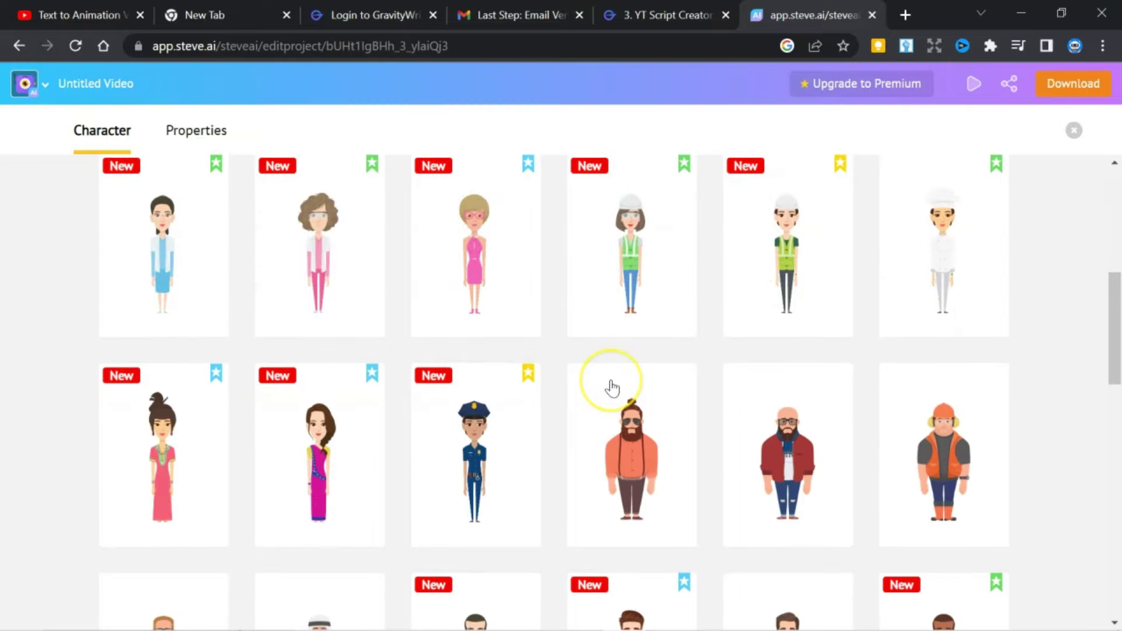
pyautogui.scroll(-3, 612, 388)
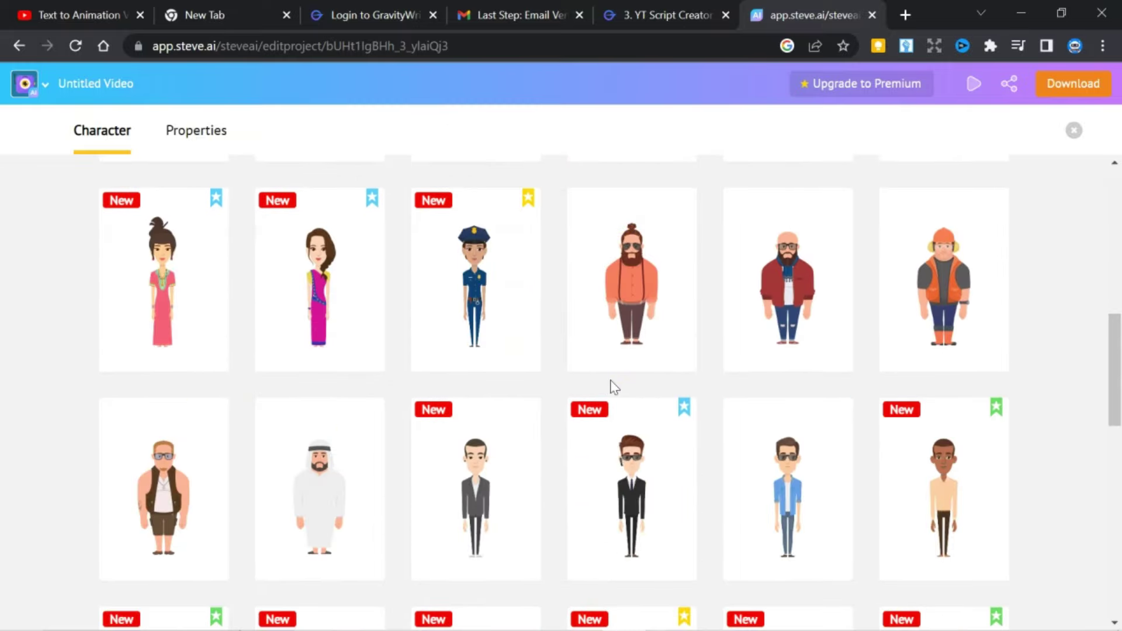
pyautogui.scroll(-10, 613, 387)
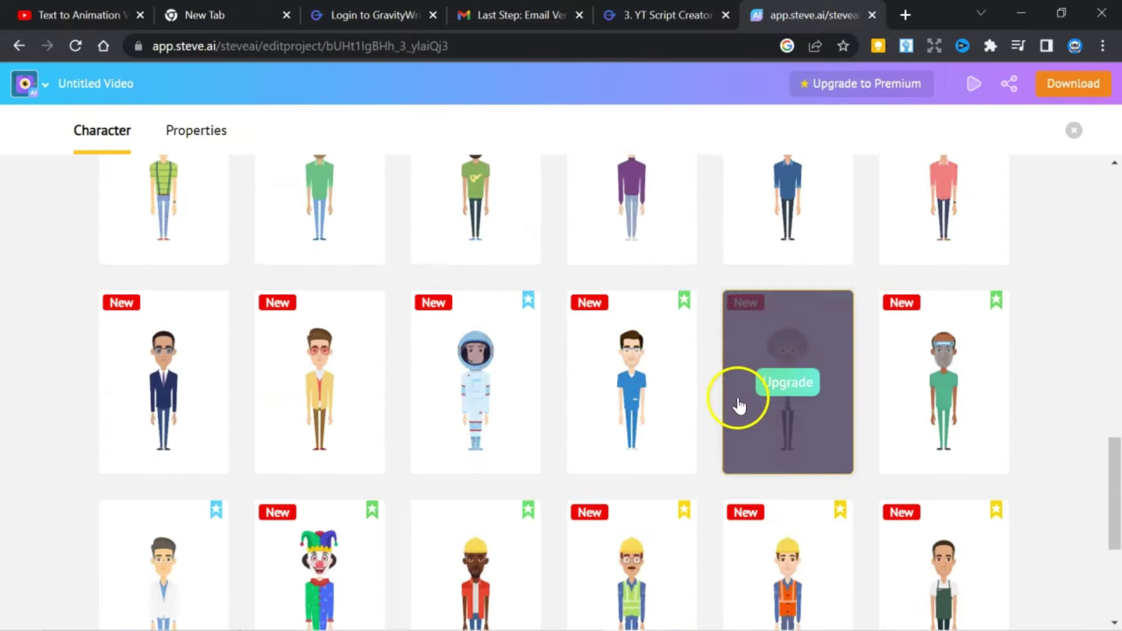
pyautogui.scroll(4, 735, 409)
pyautogui.scroll(-10, 735, 409)
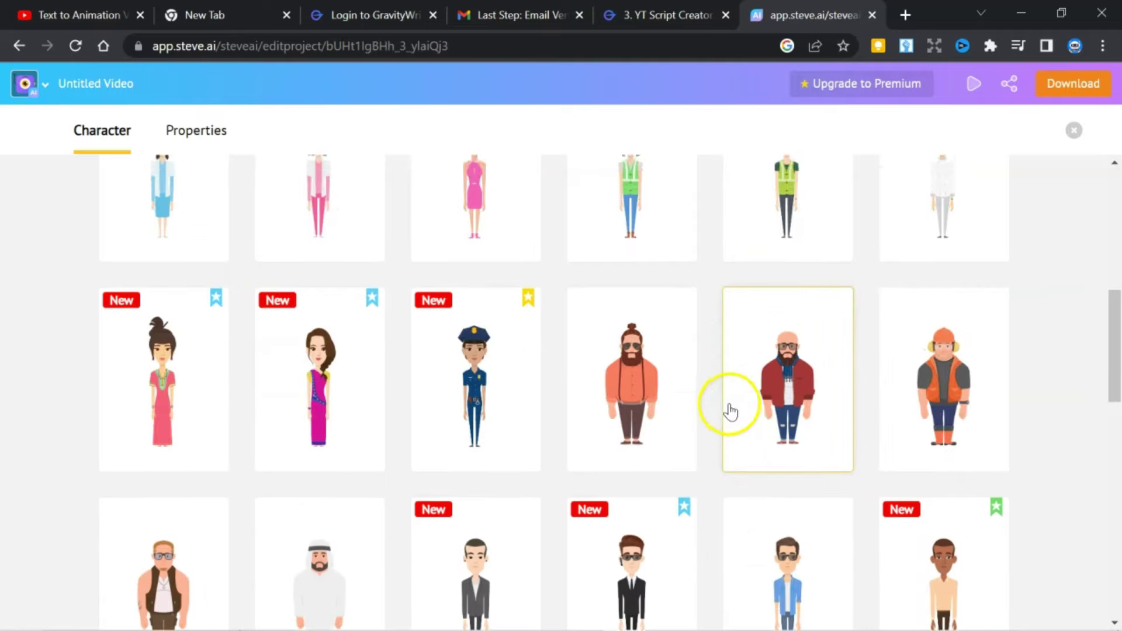
pyautogui.click(891, 489)
pyautogui.click(656, 458)
pyautogui.scroll(3, 656, 453)
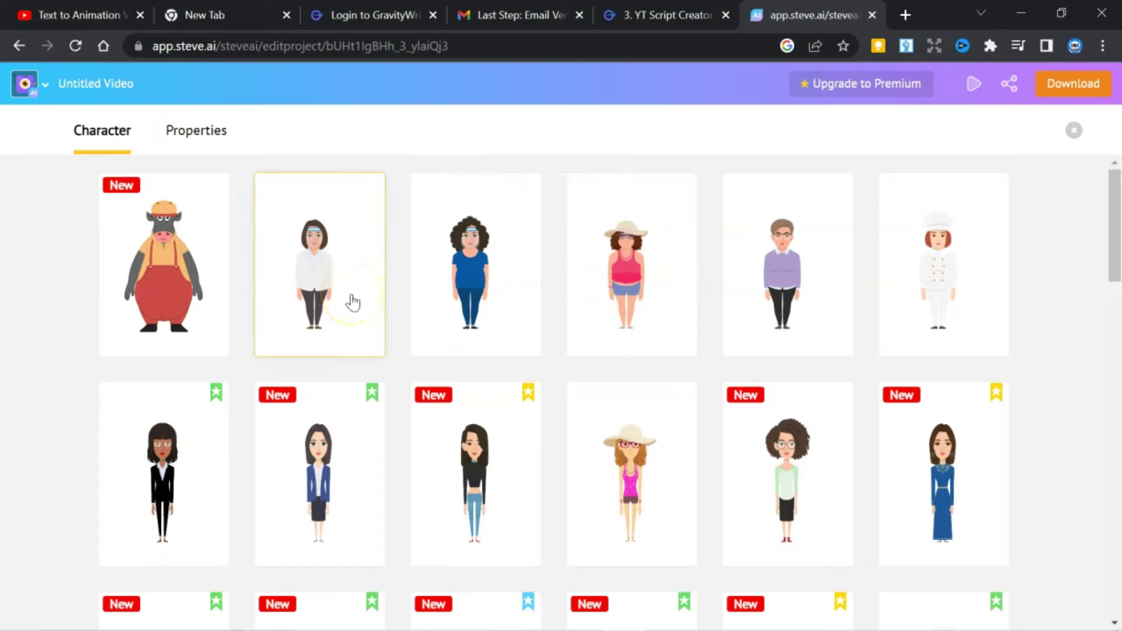
pyautogui.click(313, 270)
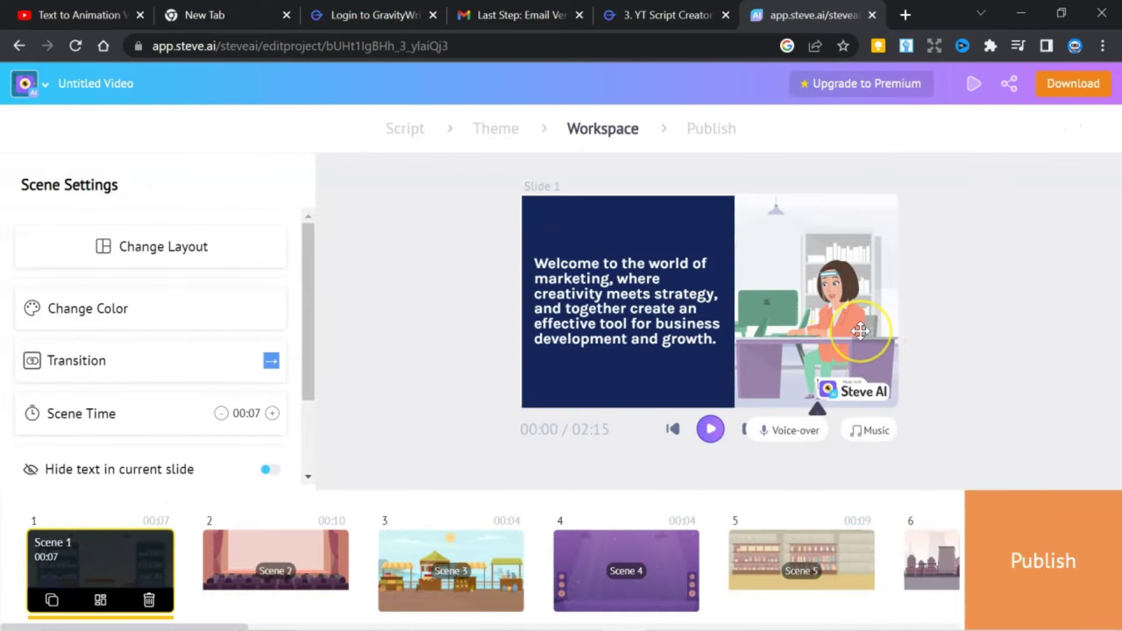
# Change the woman's action in Scene 1 to standing and waving, and play the scene briefly
pyautogui.click(824, 301)
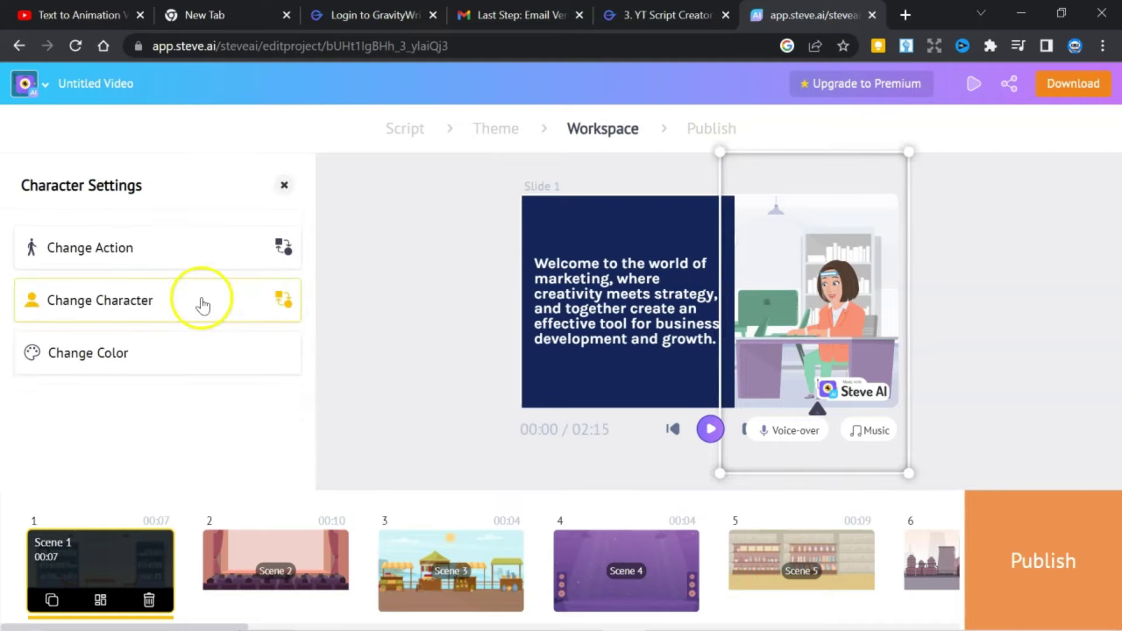
pyautogui.click(76, 247)
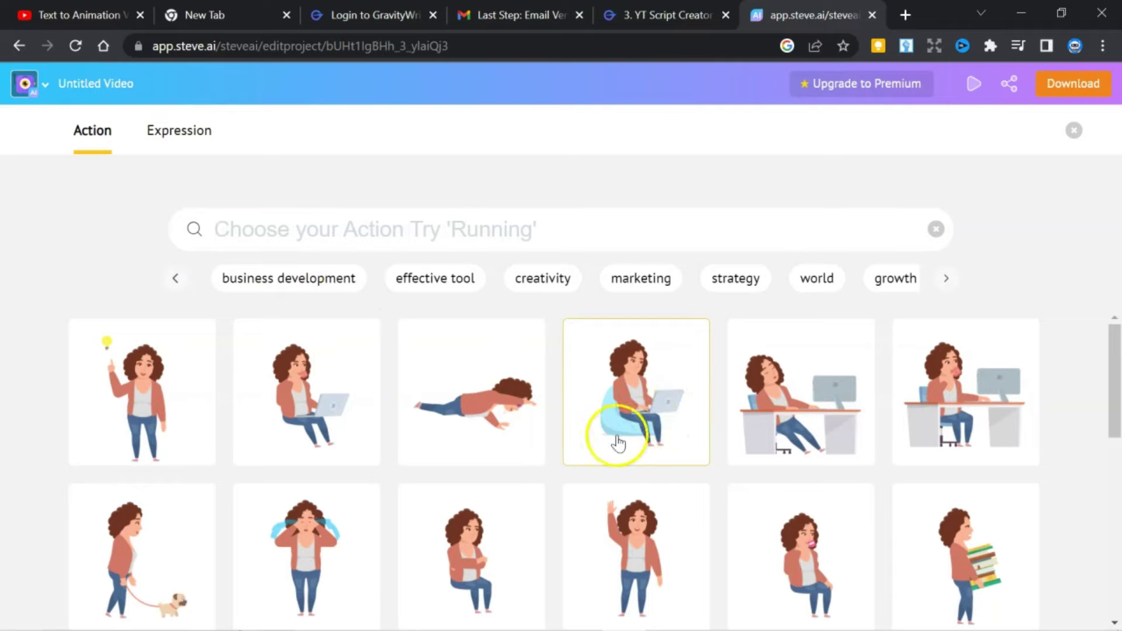
pyautogui.scroll(-5, 613, 433)
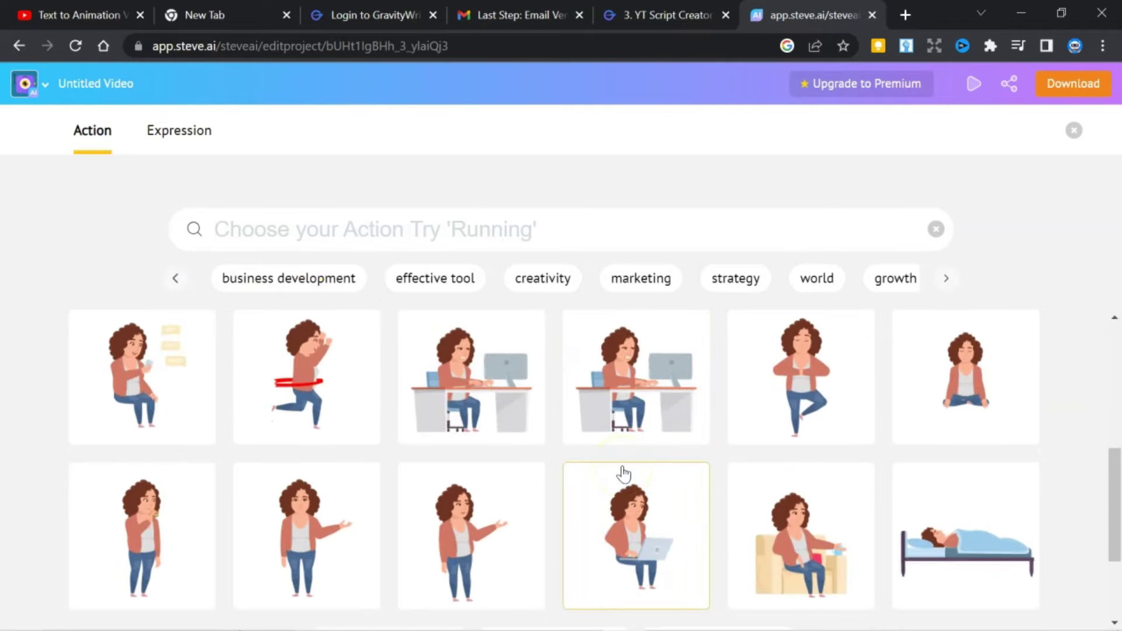
pyautogui.scroll(-3, 623, 473)
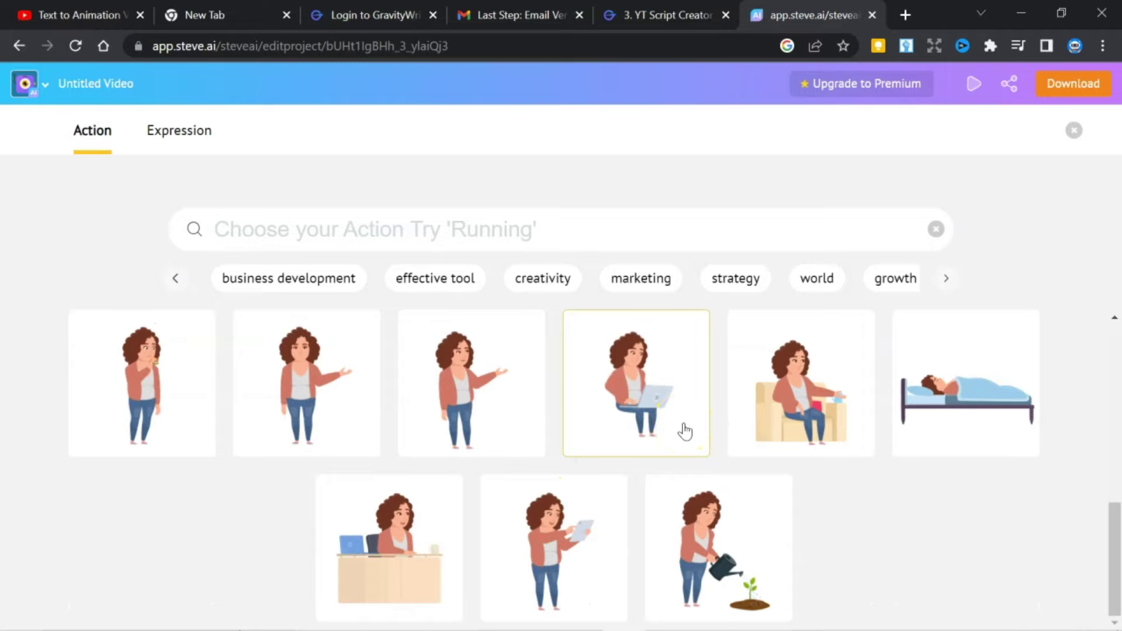
pyautogui.scroll(5, 678, 438)
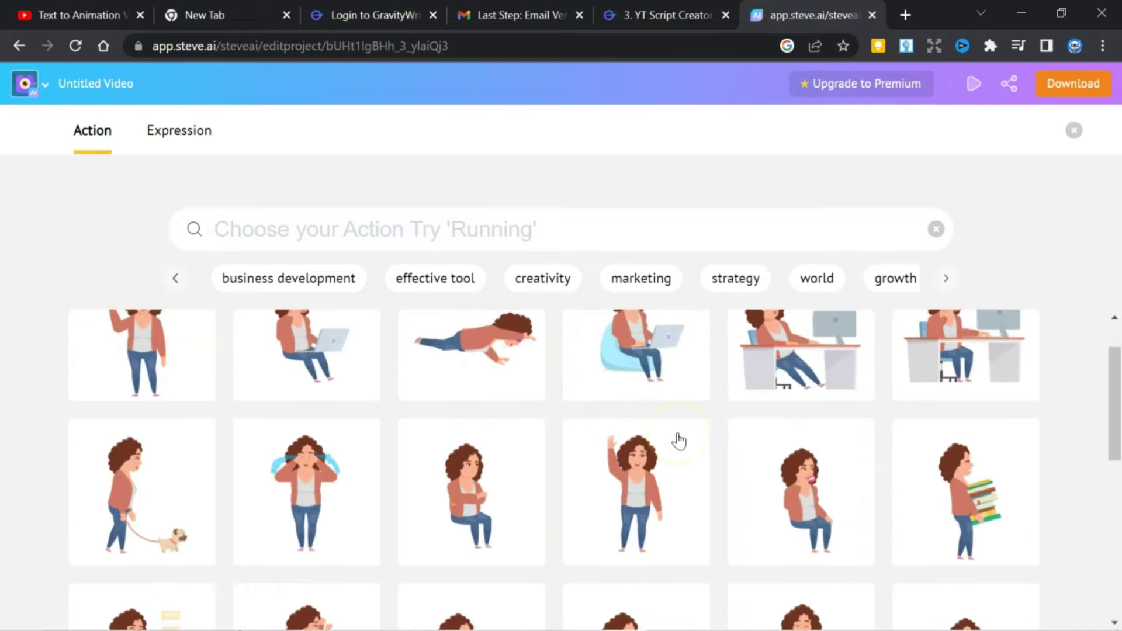
pyautogui.click(665, 467)
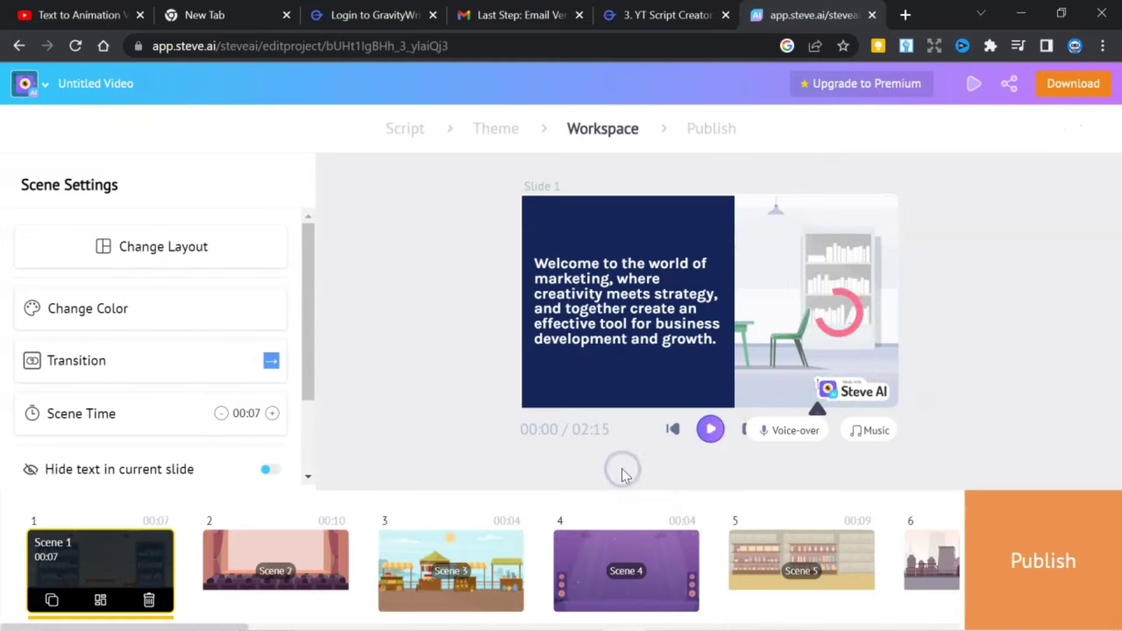
pyautogui.click(712, 431)
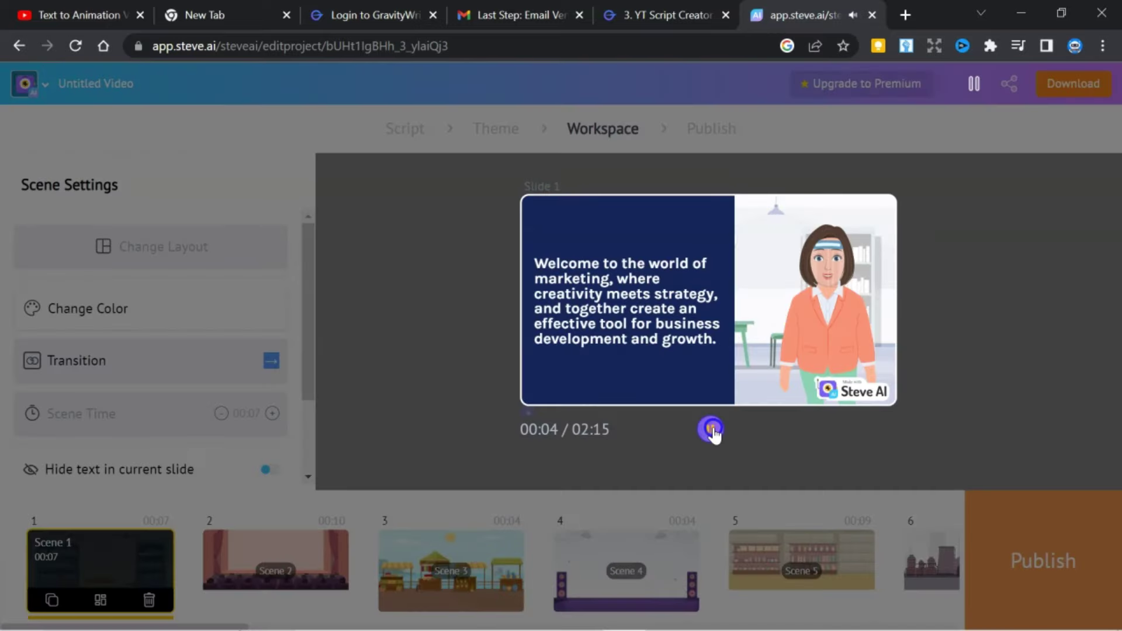
pyautogui.click(711, 430)
# Move the standing woman slightly higher beside the text panel in Scene 1 and deselect everything
pyautogui.click(812, 292)
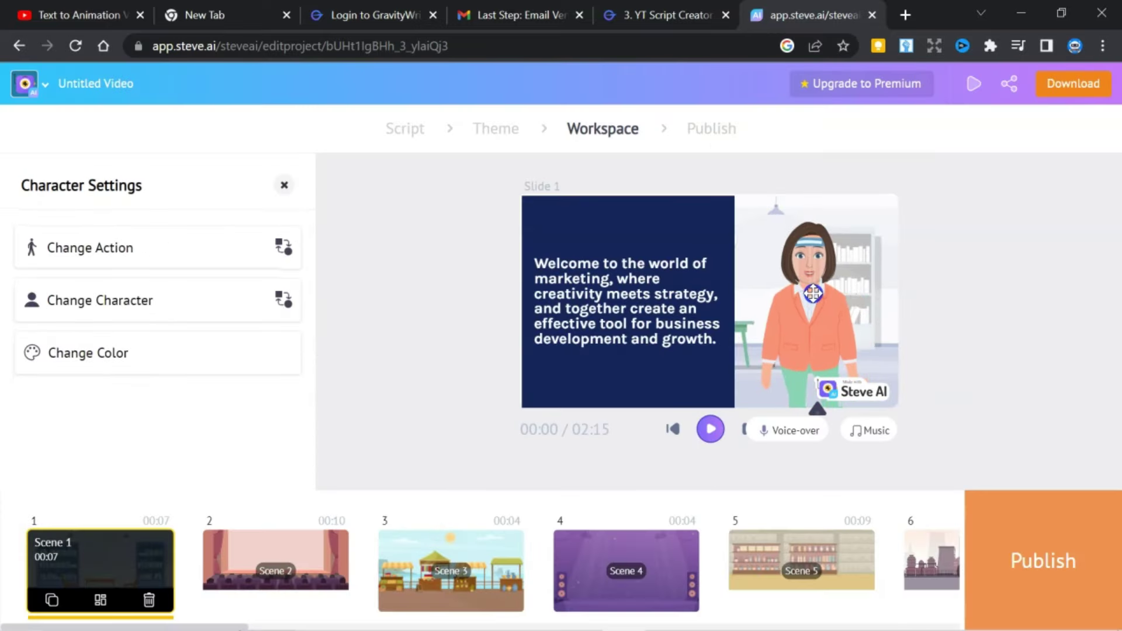
pyautogui.moveTo(812, 293); pyautogui.dragTo(809, 280)
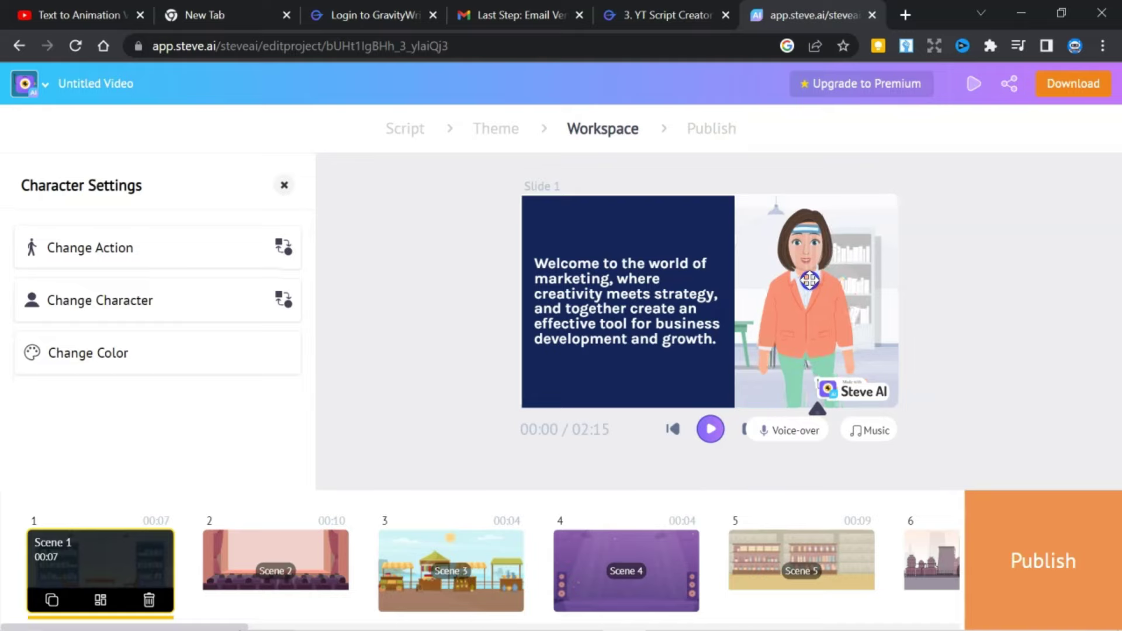
pyautogui.click(972, 259)
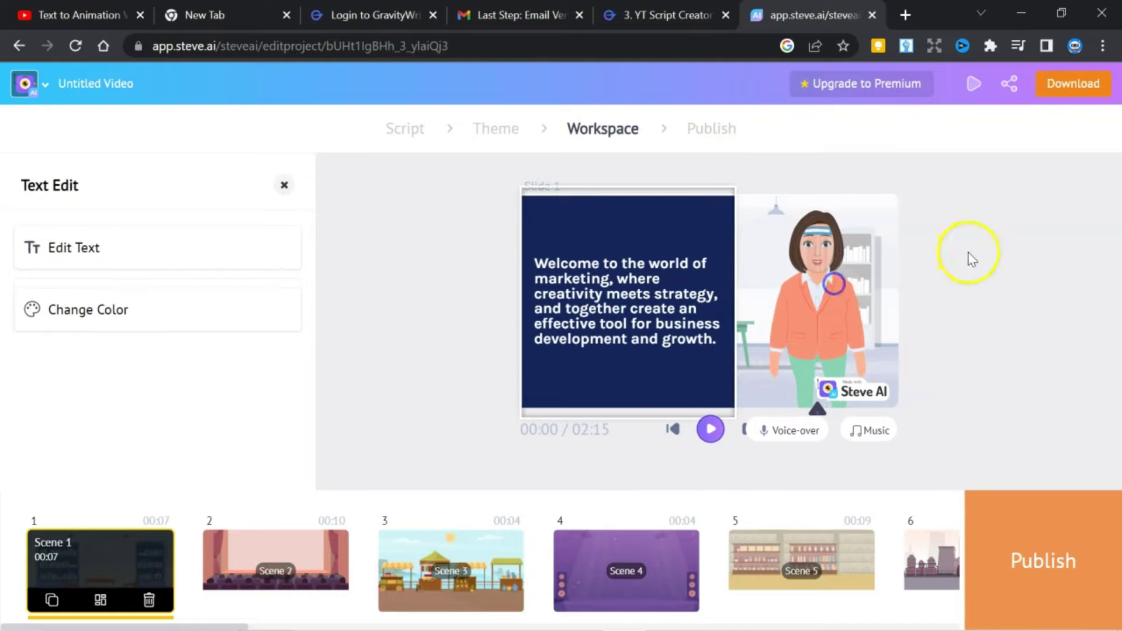
pyautogui.click(972, 259)
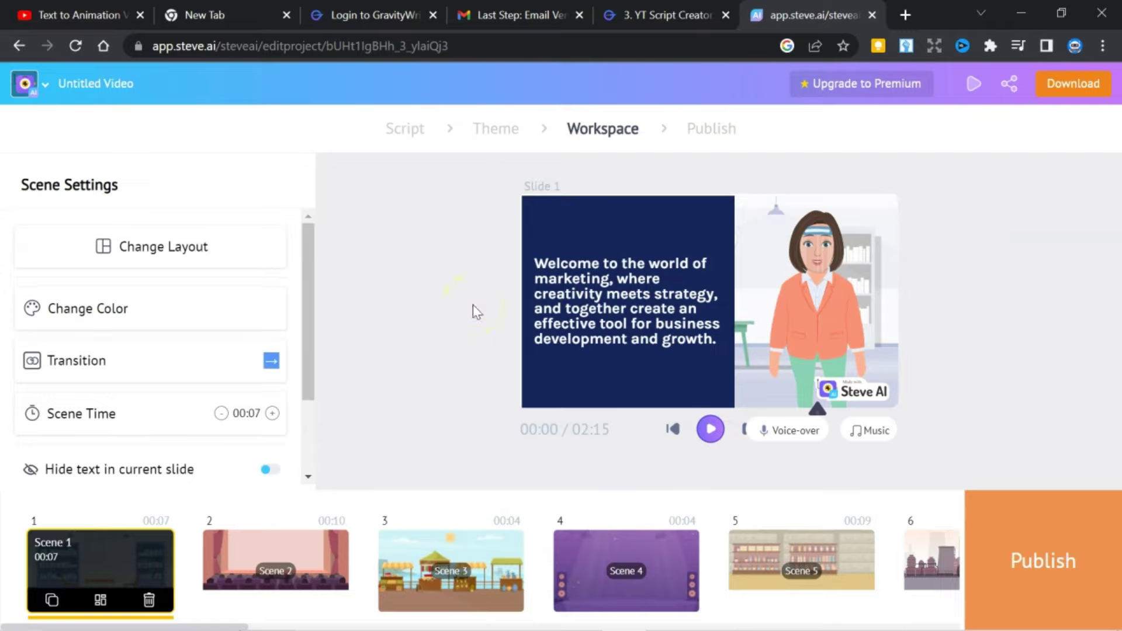
# Add a Steve Voice voice-over in English with US accent, female gender and the Joanna voice, previewing the voice before generating it
pyautogui.click(784, 466)
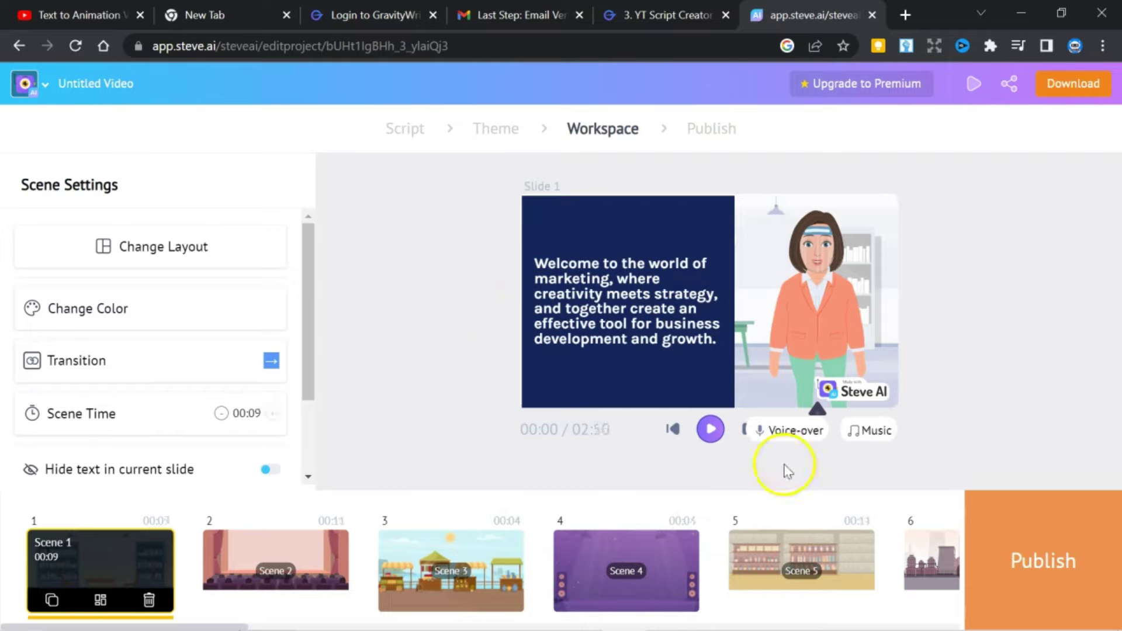
pyautogui.click(787, 432)
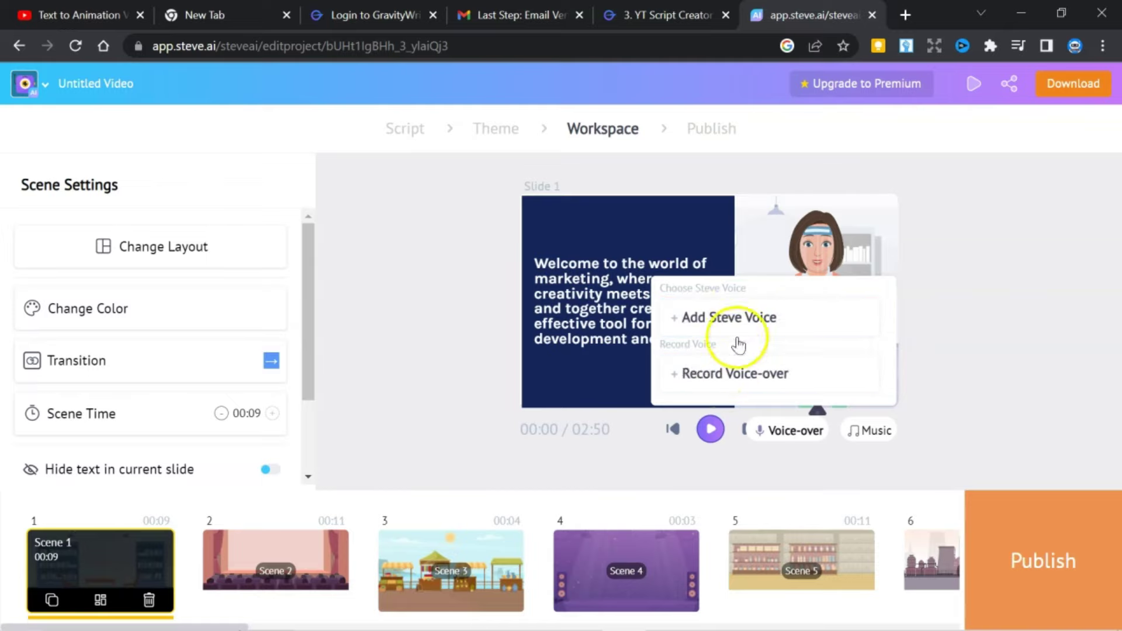
pyautogui.click(740, 318)
pyautogui.click(716, 304)
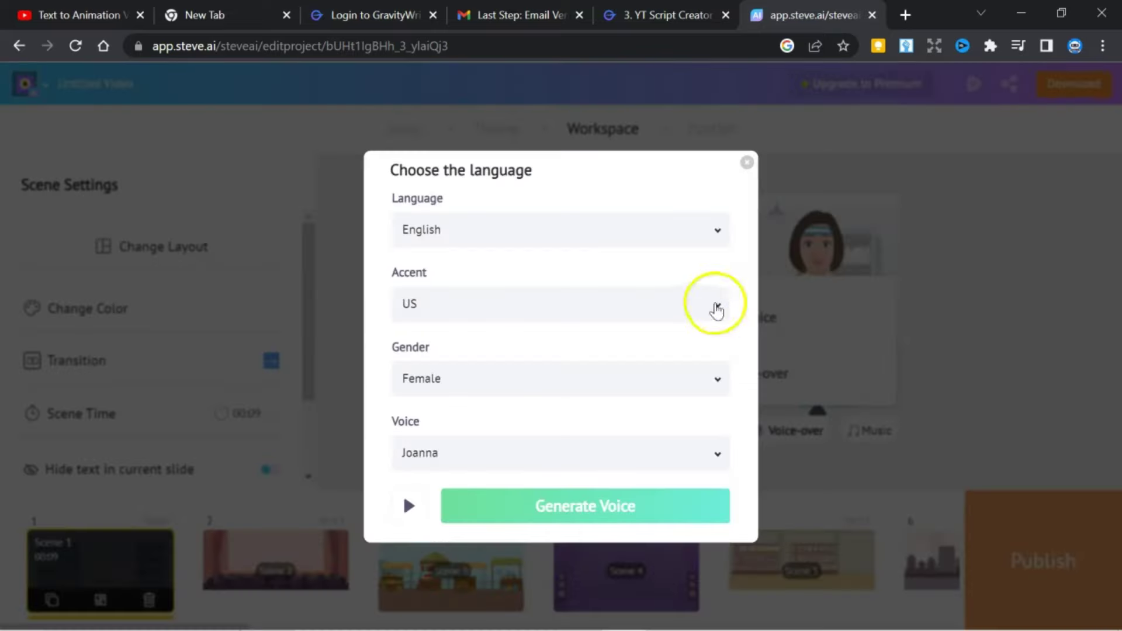
pyautogui.click(398, 222)
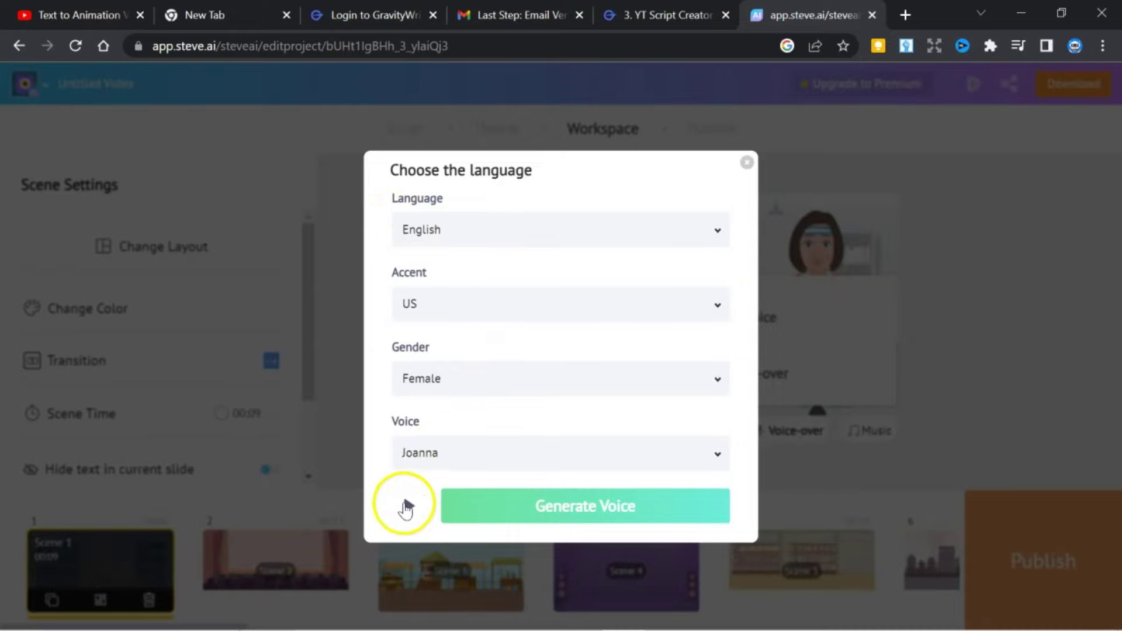
pyautogui.click(408, 506)
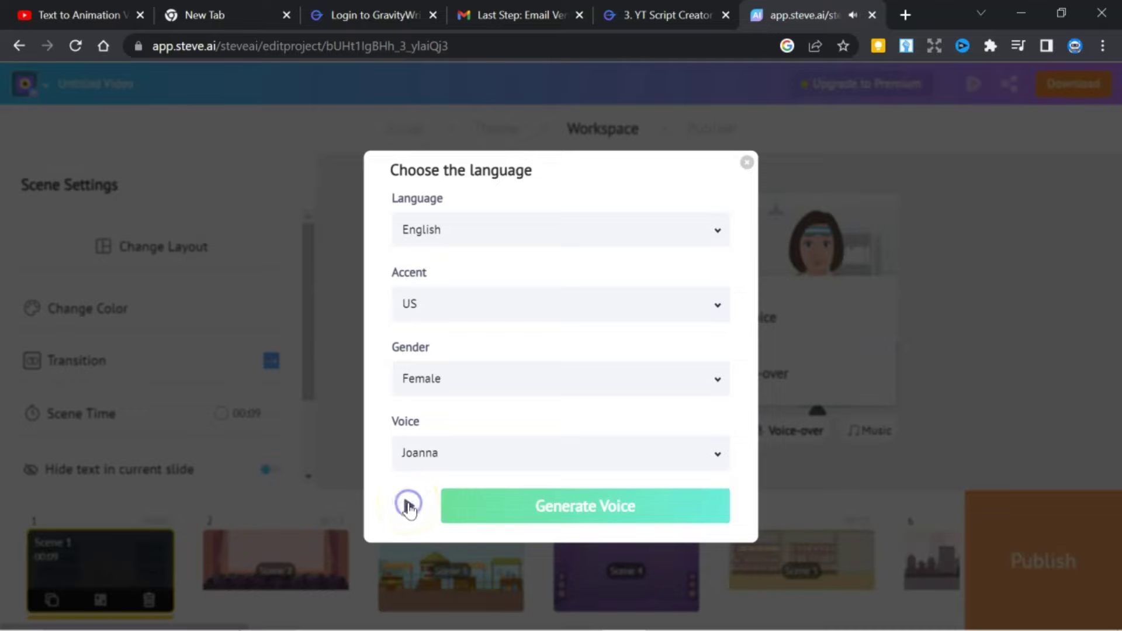
pyautogui.click(524, 517)
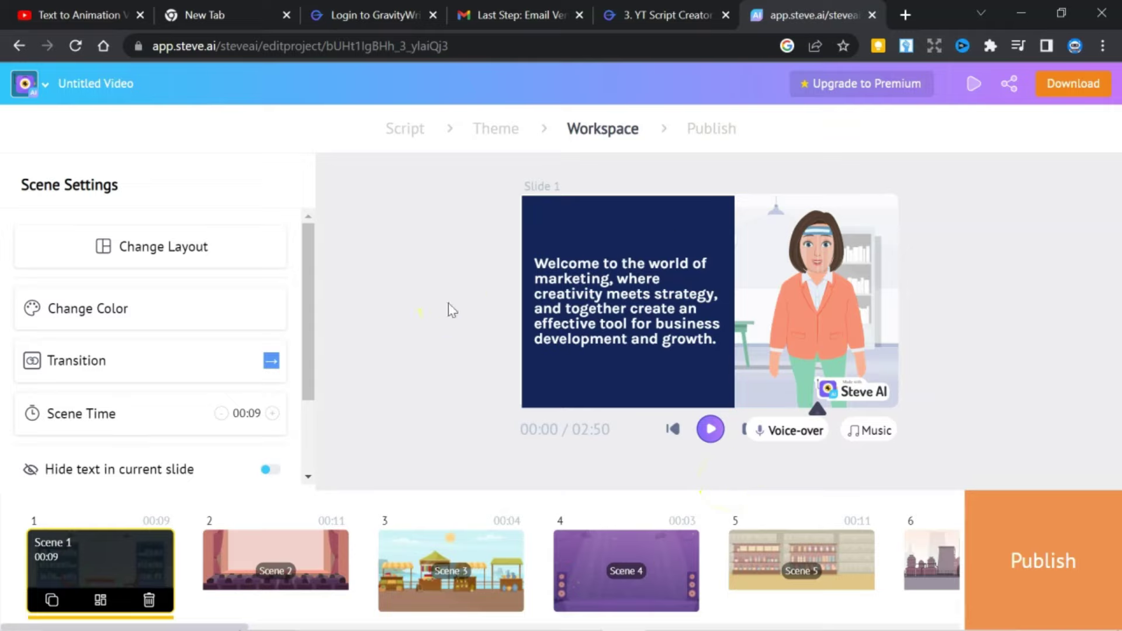
# Preview the Climbing track, add it as the video's background music, and play Scene 1 briefly
pyautogui.click(869, 430)
pyautogui.click(719, 363)
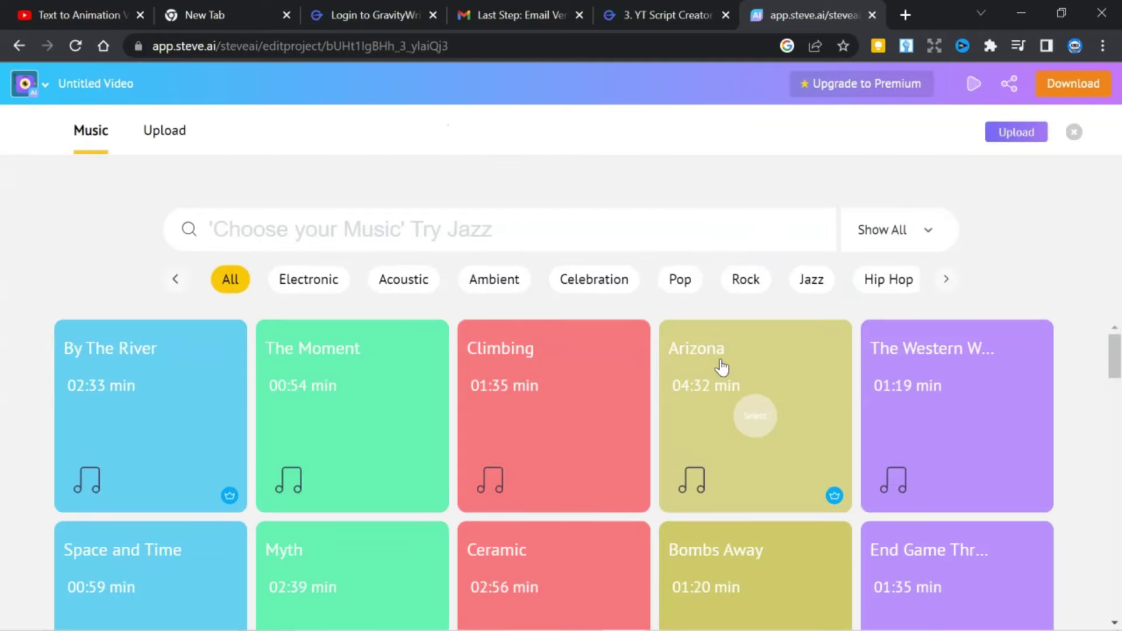
pyautogui.click(559, 215)
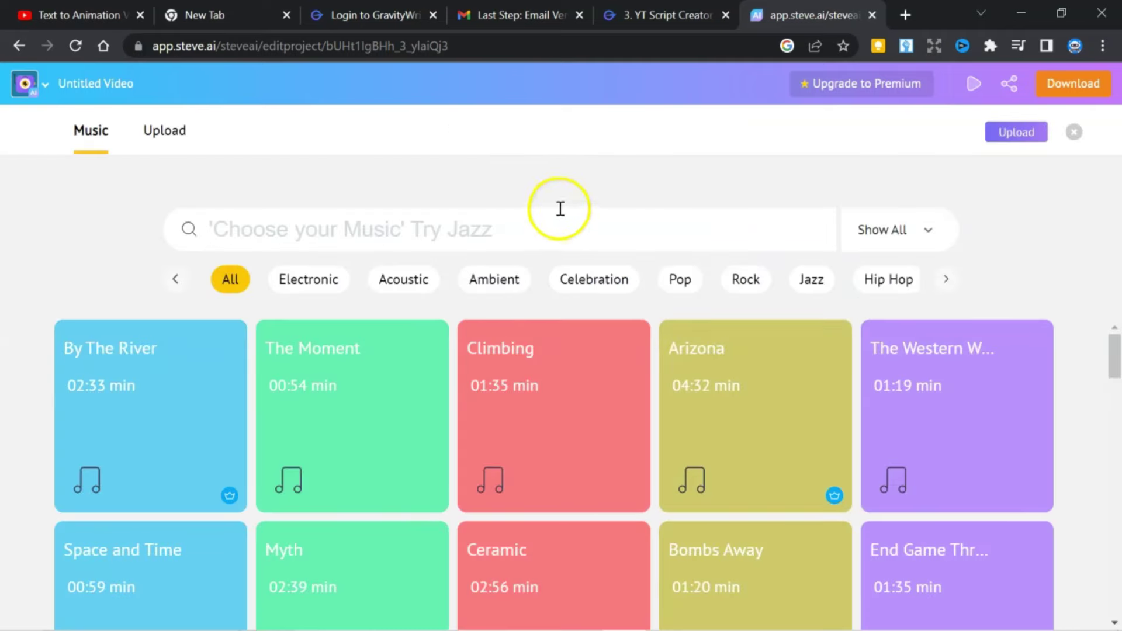
pyautogui.click(538, 431)
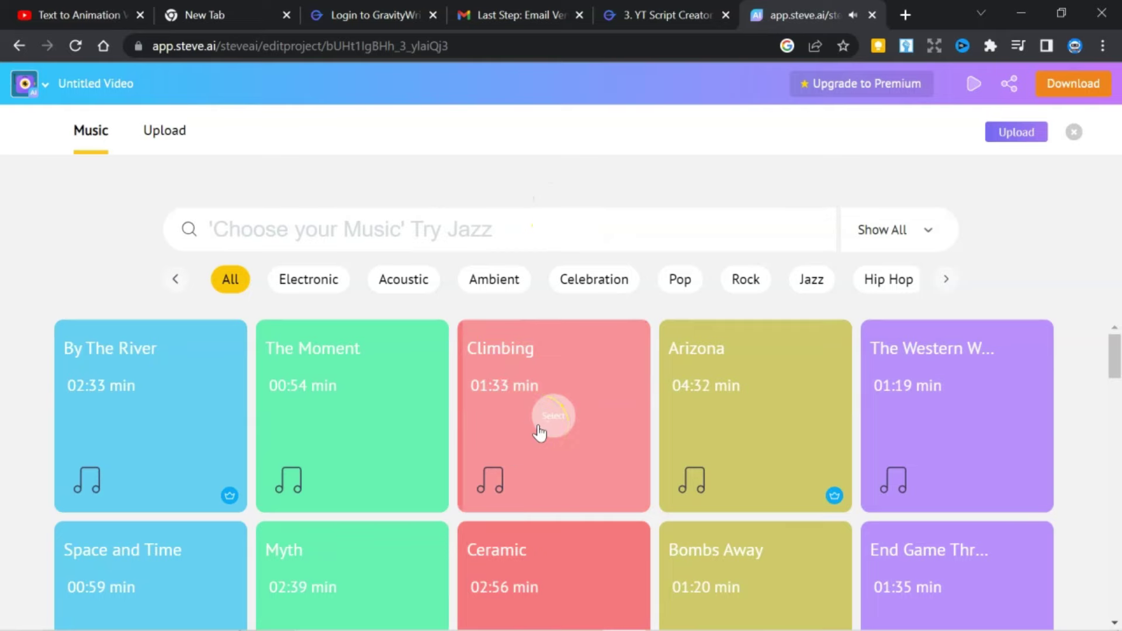
pyautogui.click(558, 427)
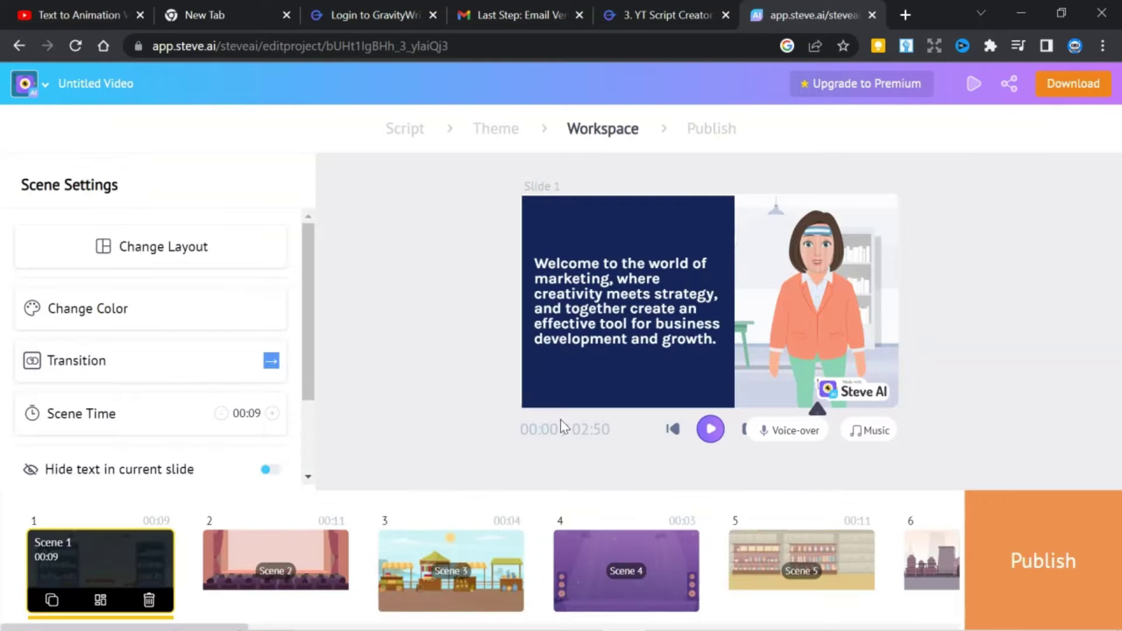
pyautogui.click(711, 429)
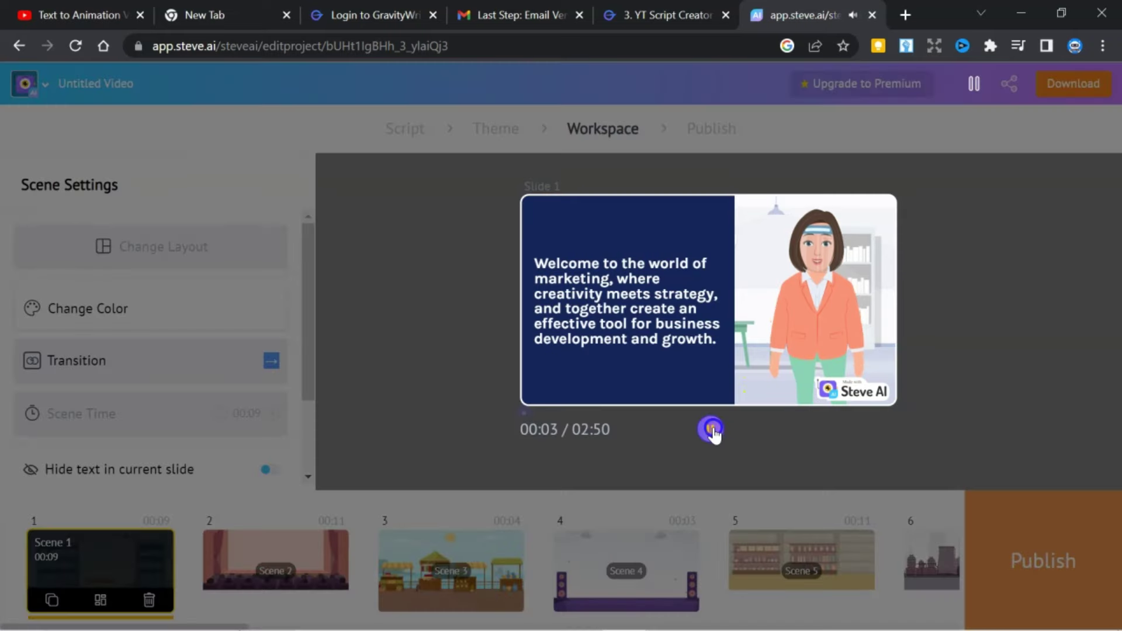
pyautogui.click(711, 429)
# Open Scene 2 in the workspace to review its presenter, background and caption
pyautogui.click(120, 558)
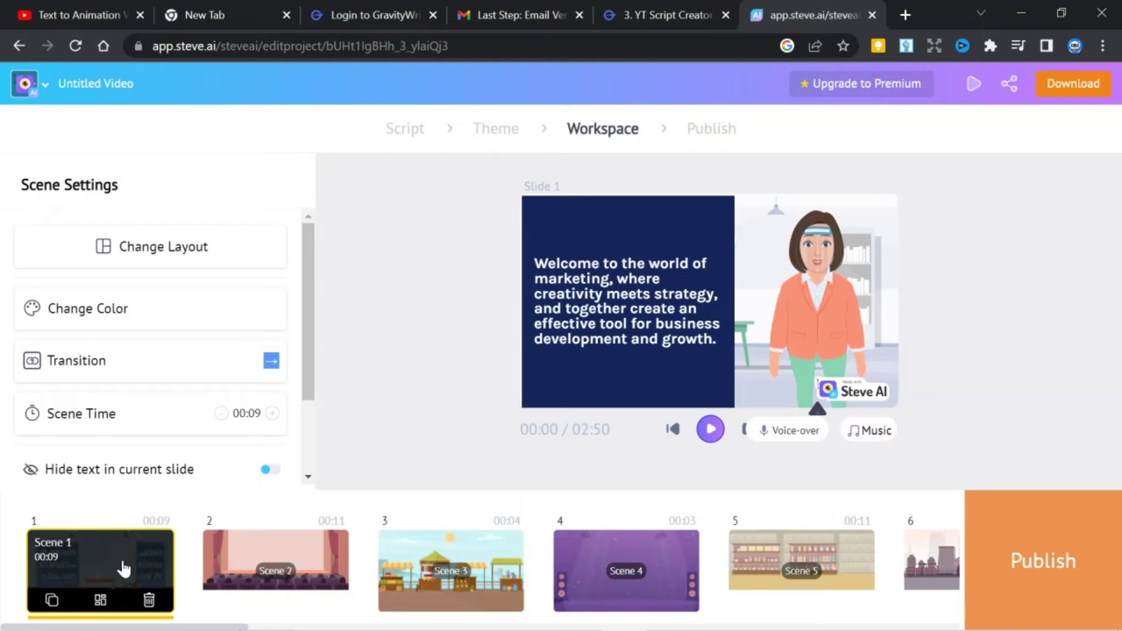
pyautogui.click(251, 564)
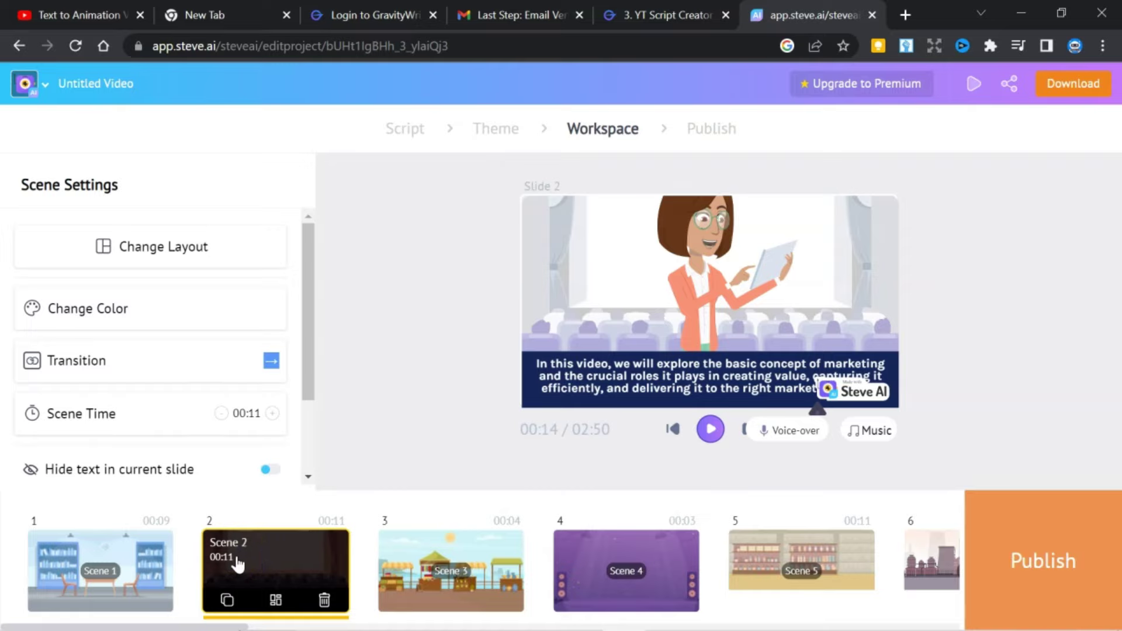
pyautogui.click(250, 539)
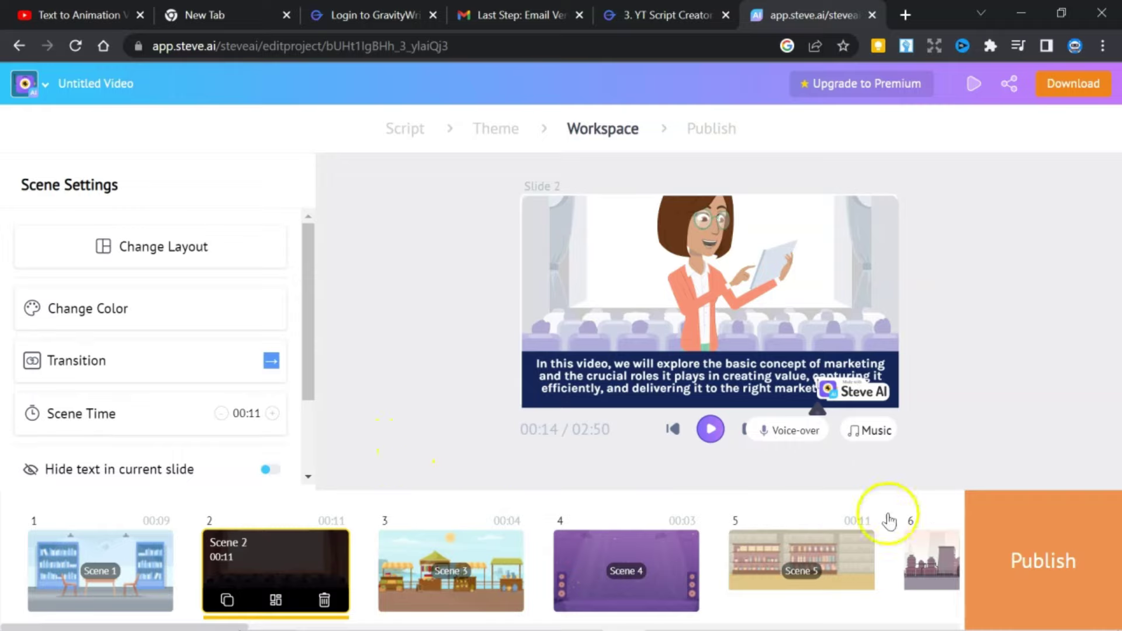
# Take the video to the publishing stage and start its download as an HD 720p Mp4
pyautogui.click(1014, 555)
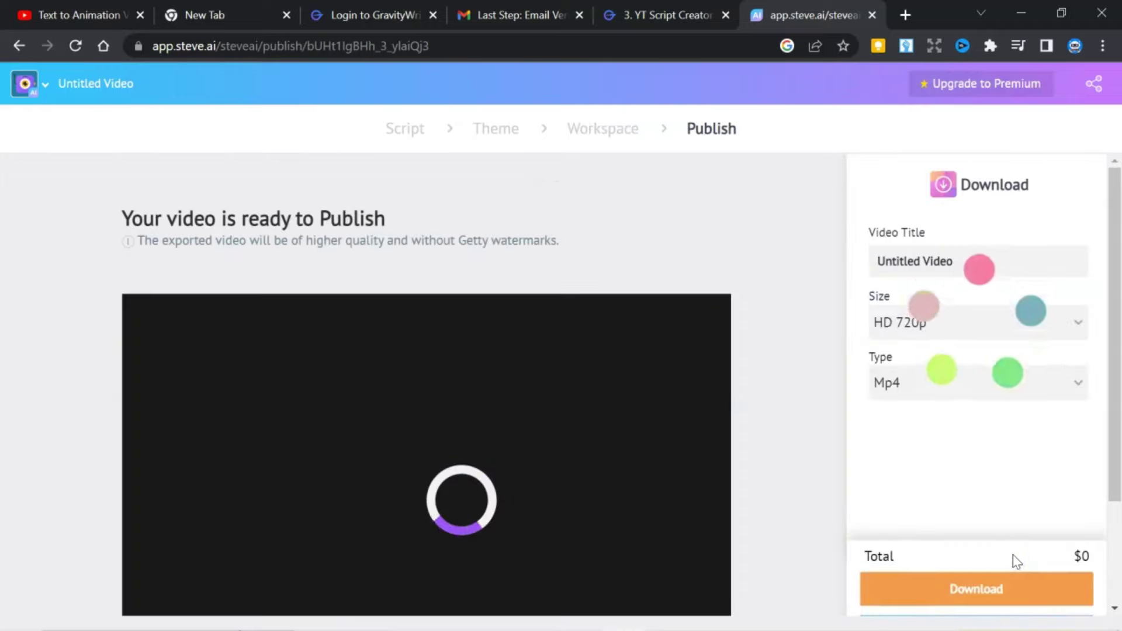
pyautogui.click(968, 532)
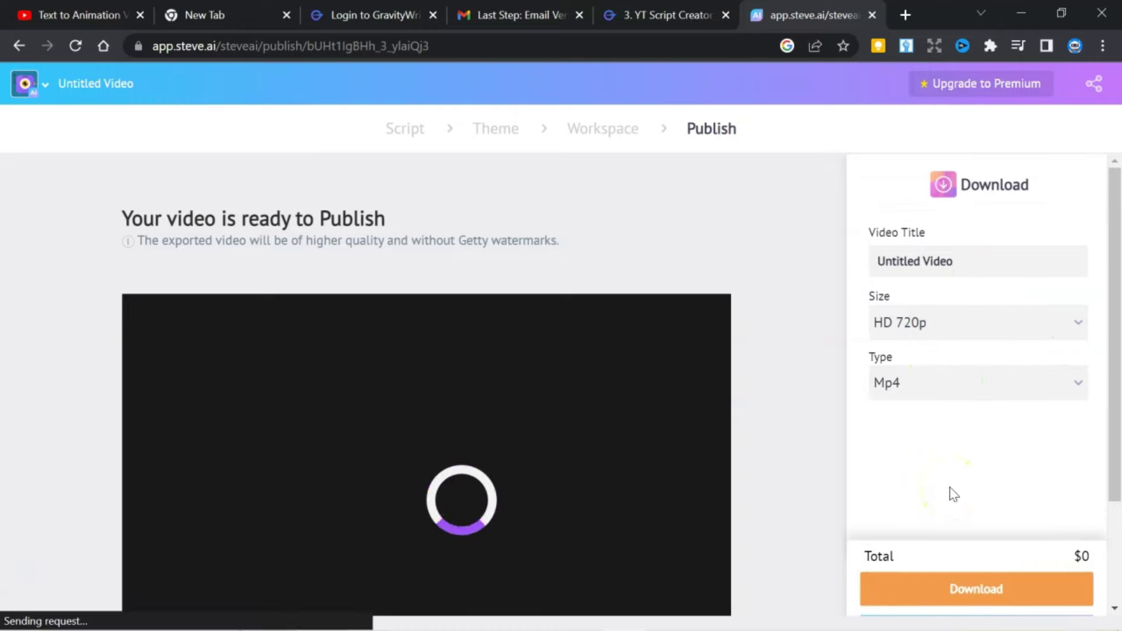
pyautogui.click(1032, 536)
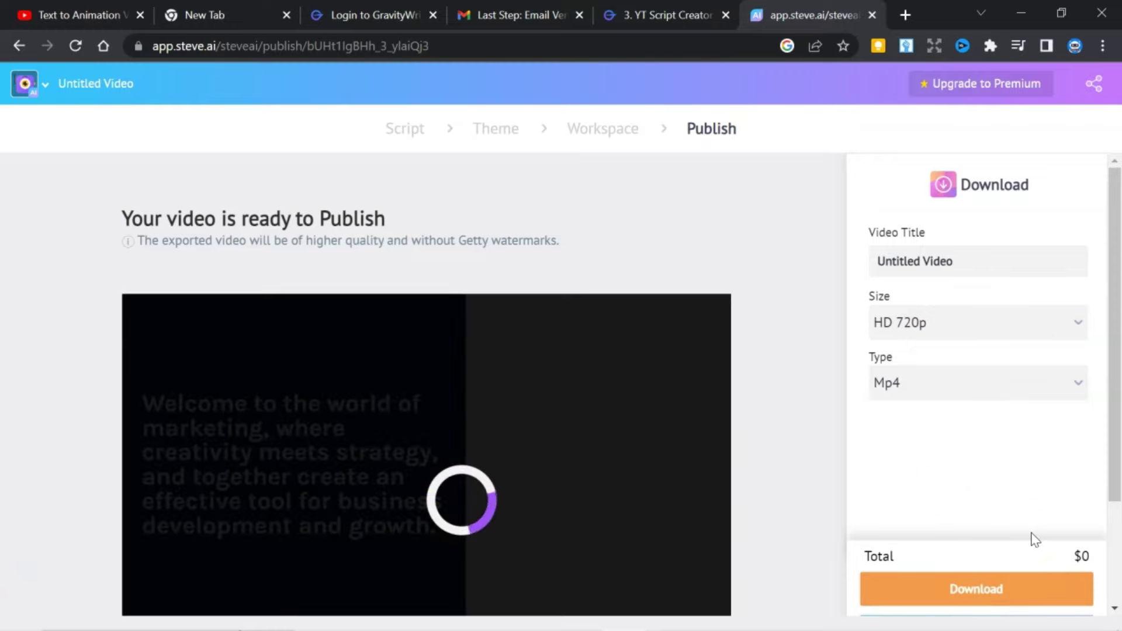
pyautogui.click(969, 589)
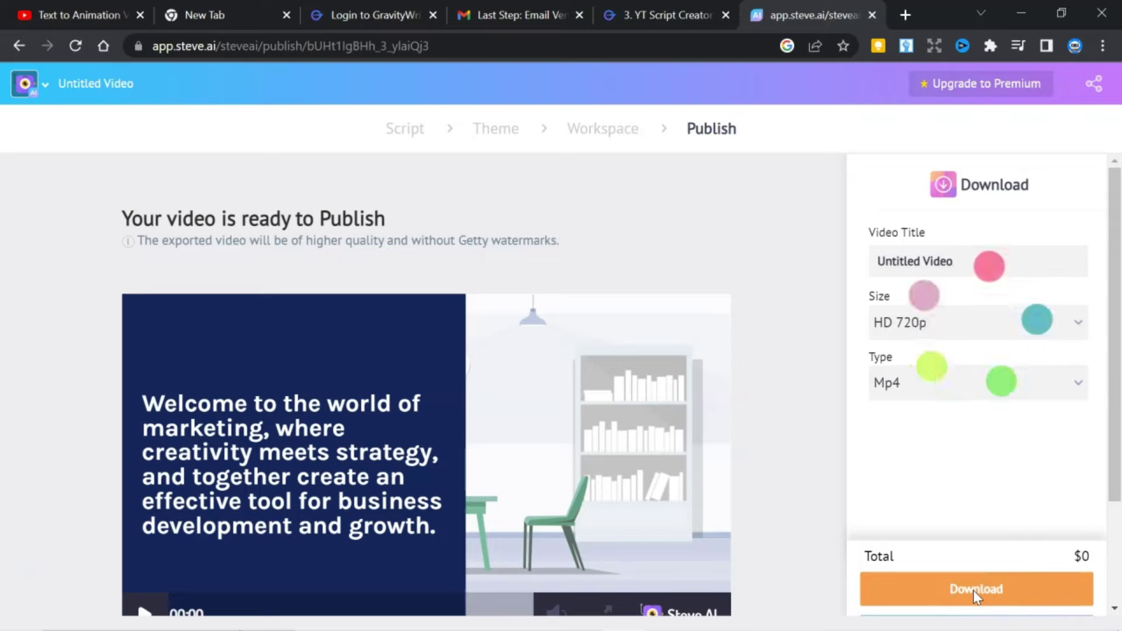
pyautogui.scroll(-2, 833, 472)
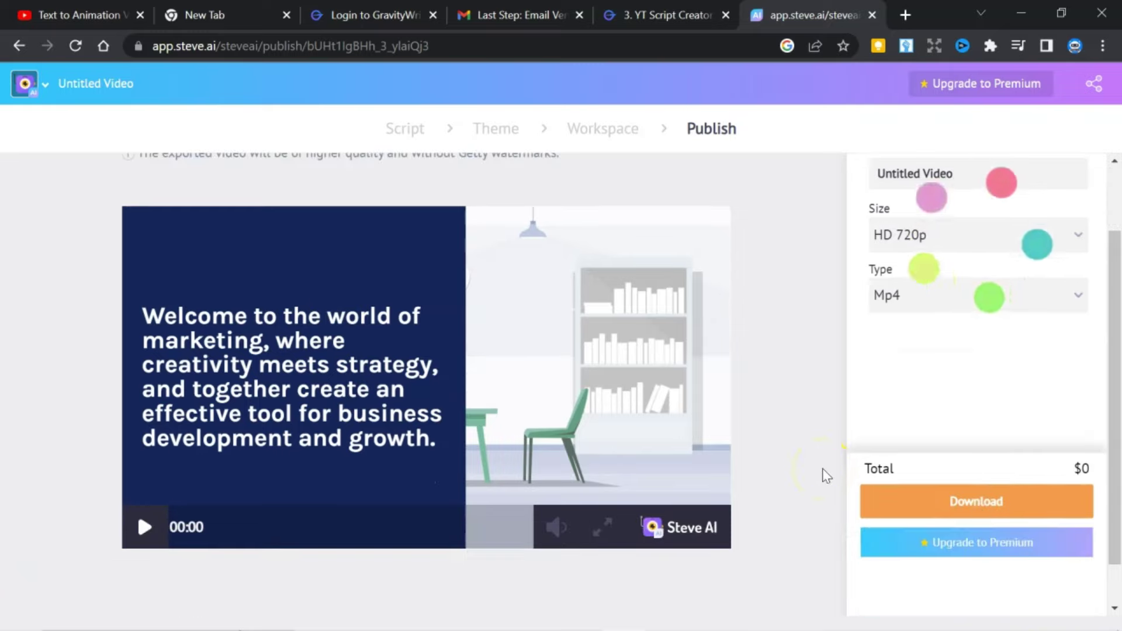